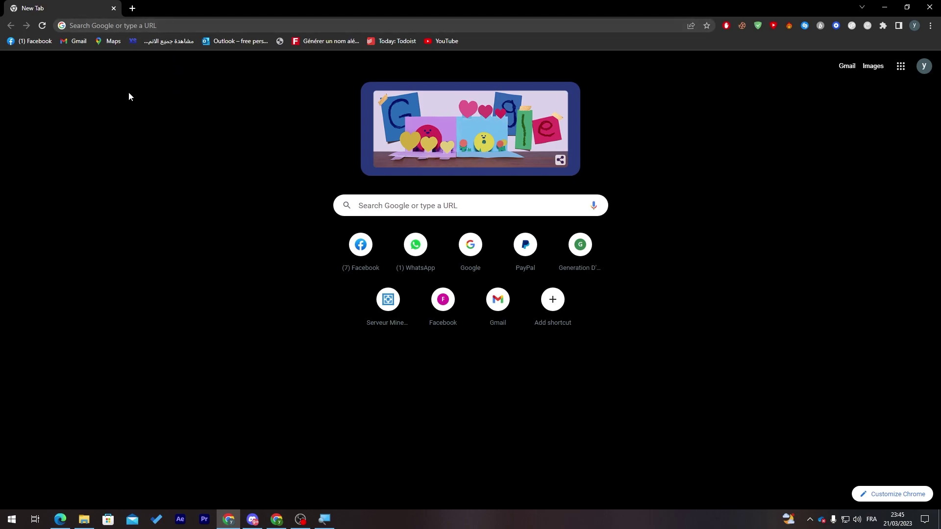
Step: Load the ProFreeHost homepage at profreehost.com from the address bar
click(86, 26)
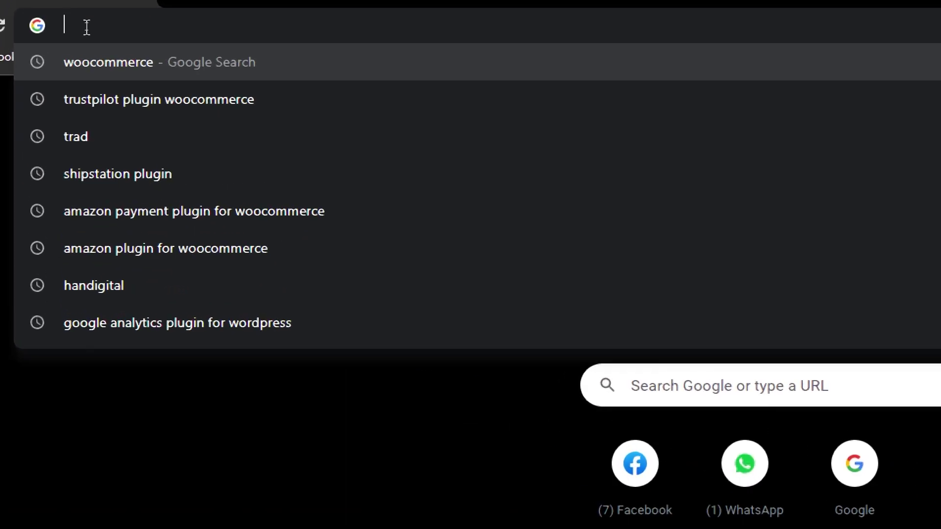
text(profreehost.com)
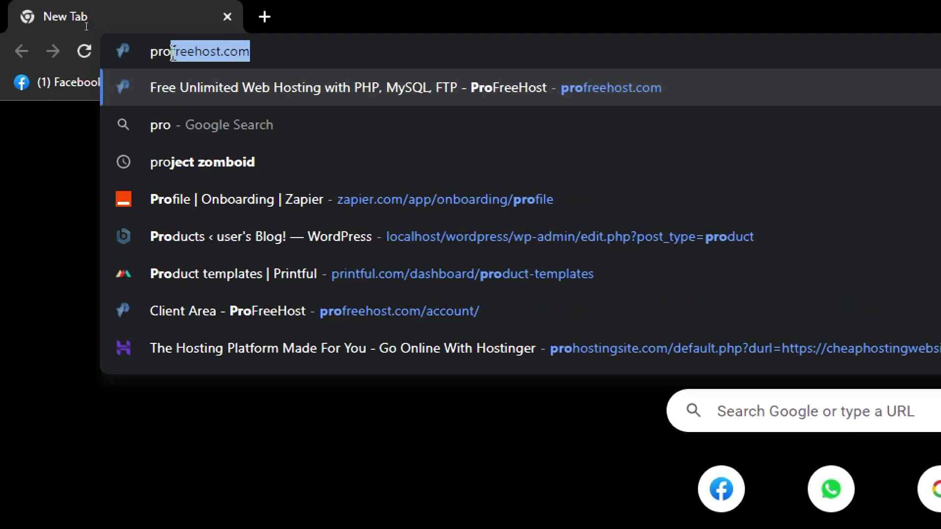
key(Return)
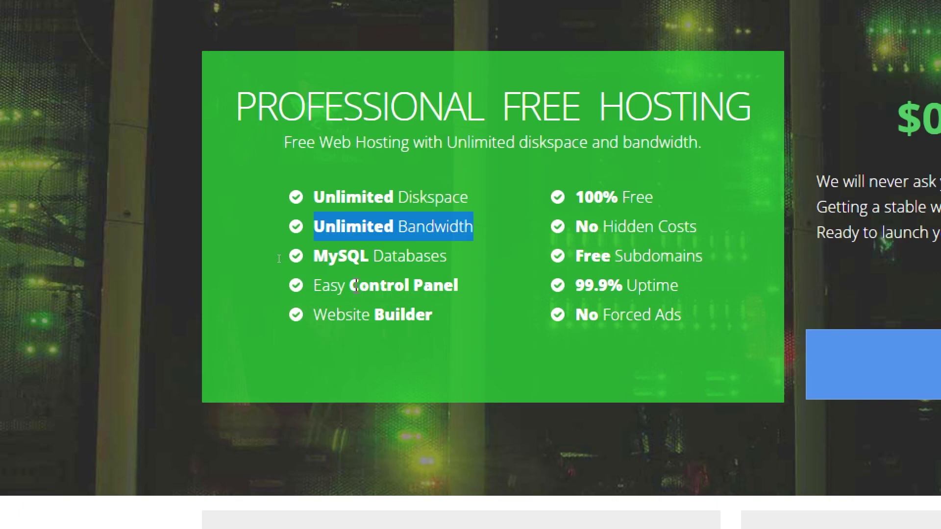
Step: Highlight homepage feature lines such as Easy Control Panel, Builder and 100% Free
triple_click(357, 286)
click(363, 357)
double_click(380, 311)
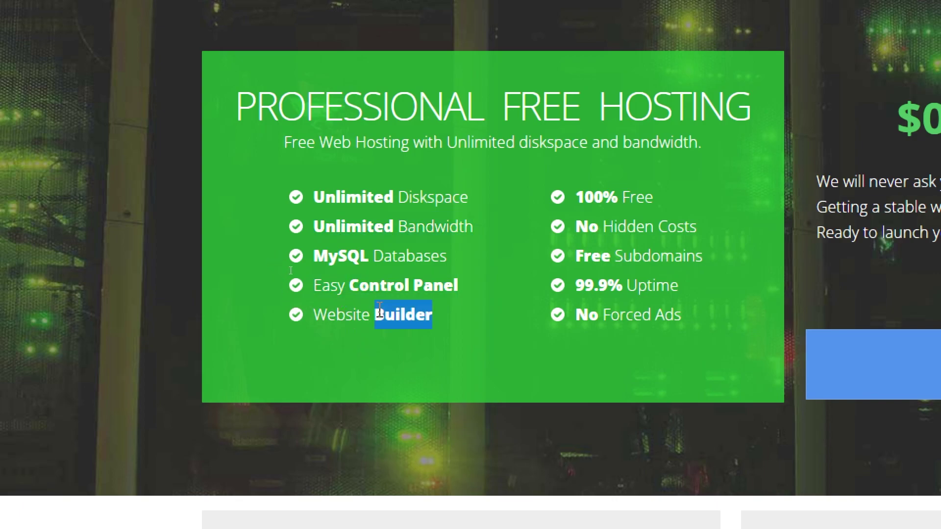
click(380, 311)
triple_click(593, 198)
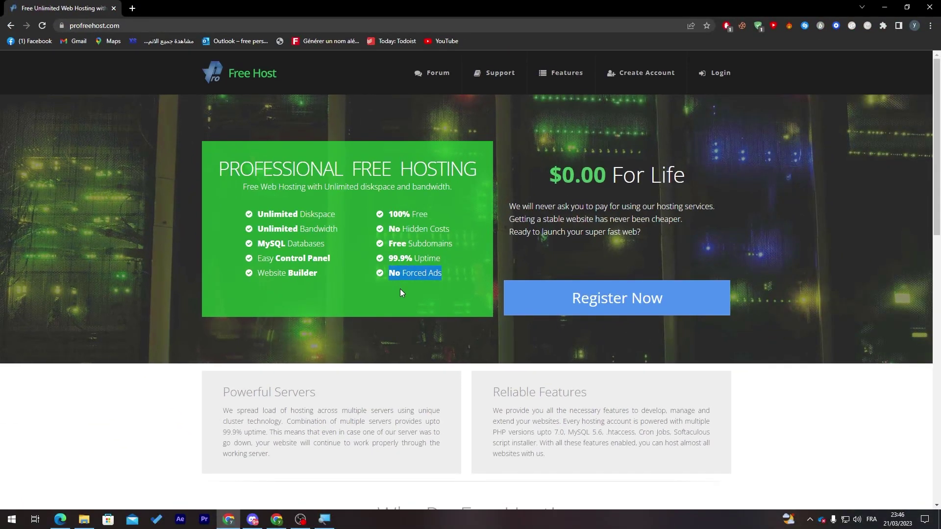
click(401, 292)
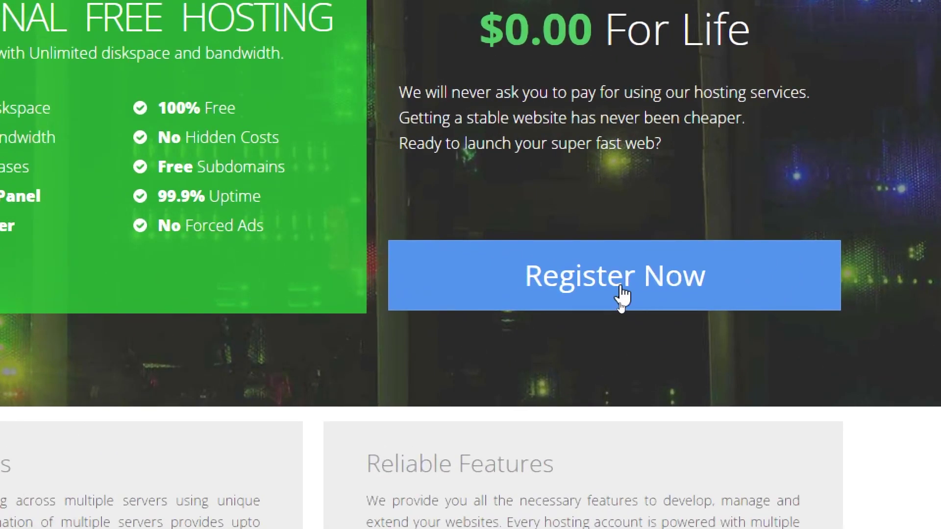
Step: Try the empty registration form, then go to Login for the existing account
click(621, 307)
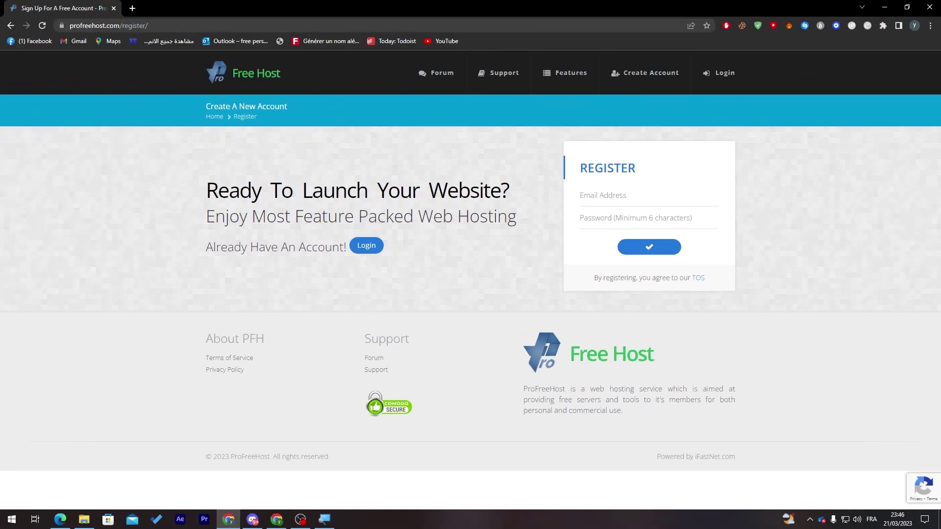
click(649, 247)
click(617, 195)
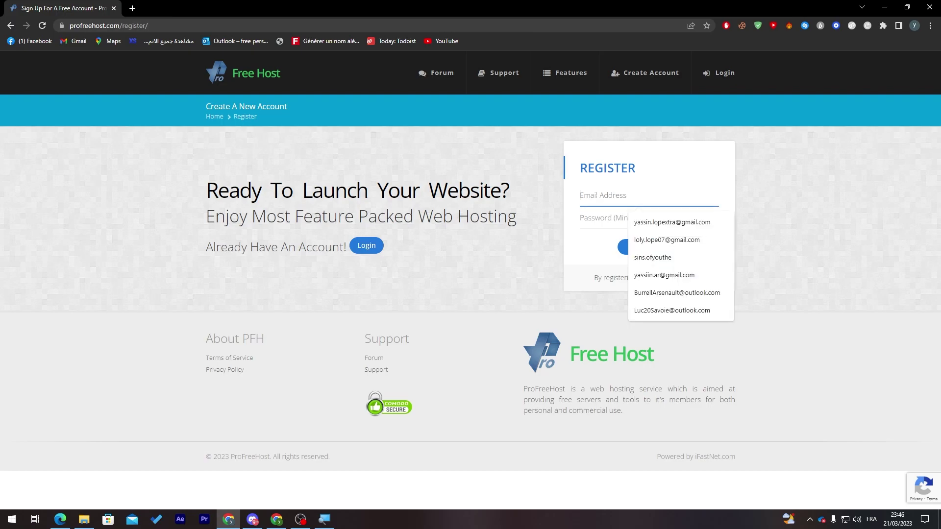
click(552, 233)
key(Tab)
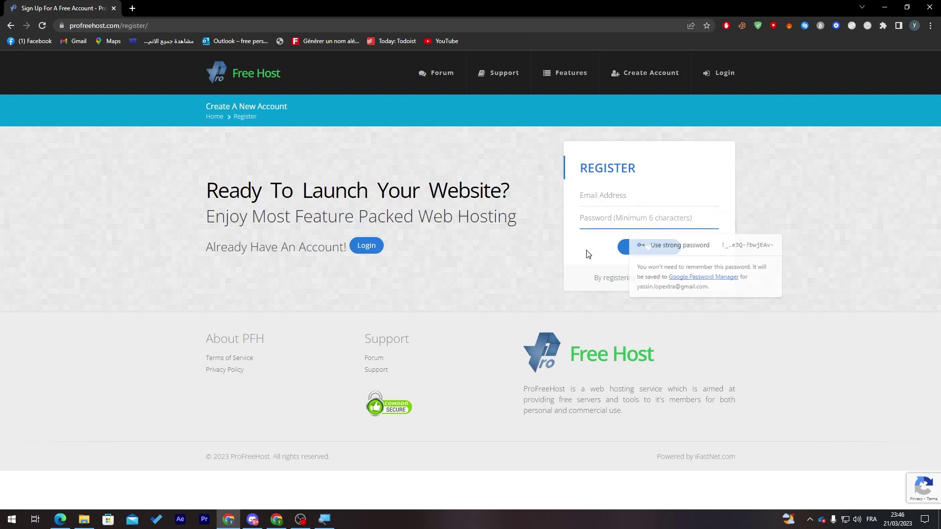
click(588, 254)
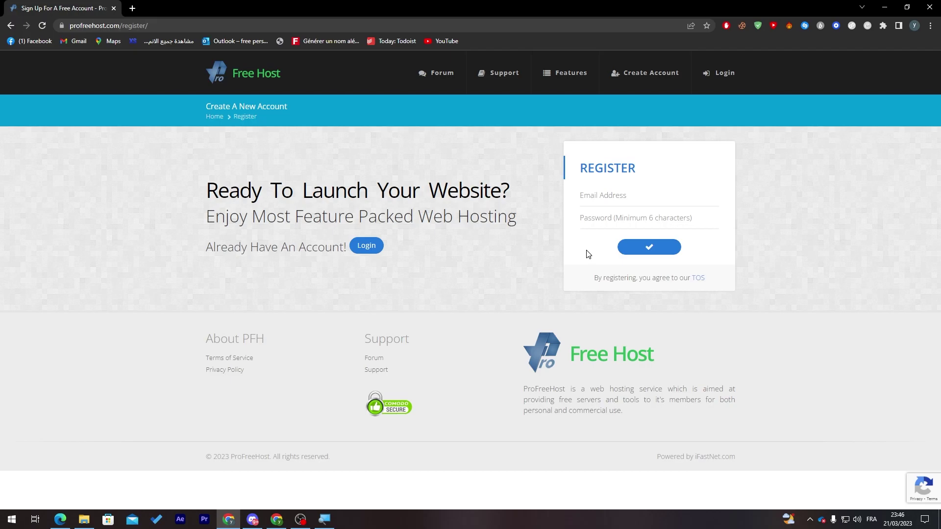
click(723, 74)
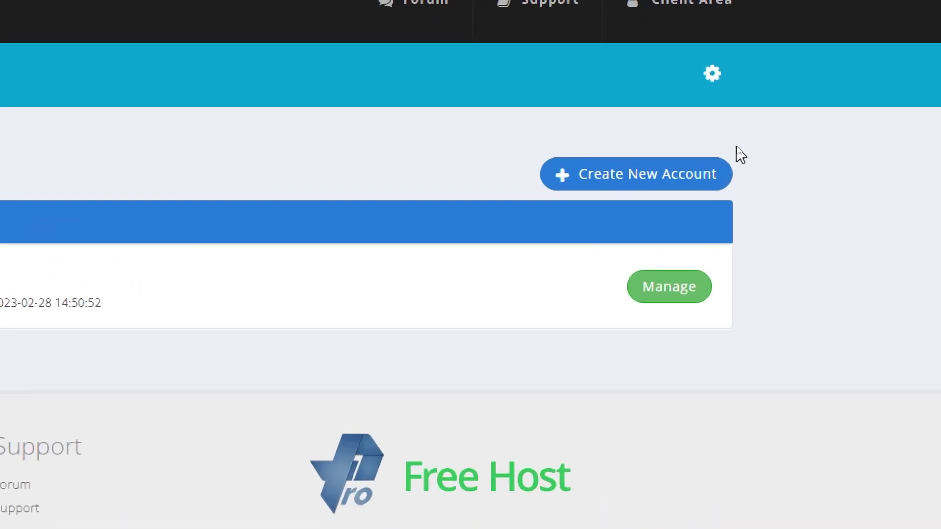
Step: Start a new hosting account named 'Tutorial for youtube' on the ezyro.com domain
click(689, 176)
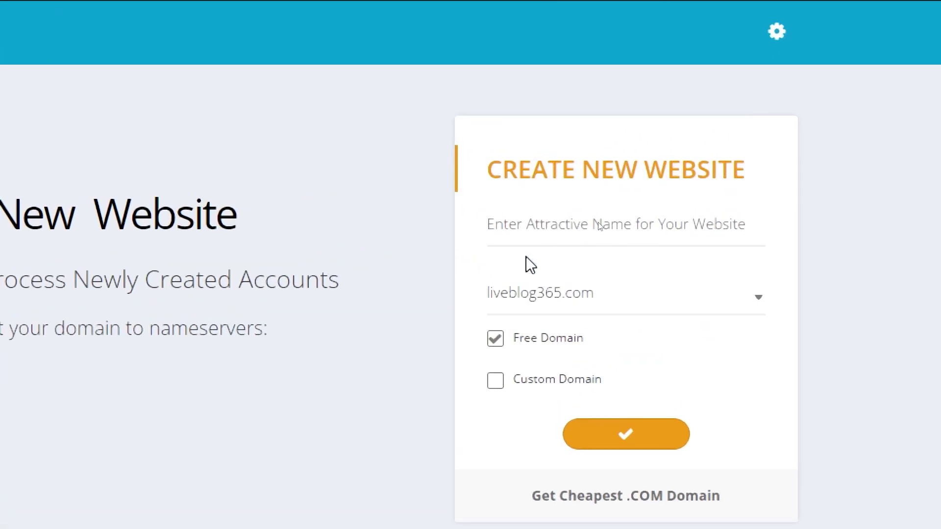
click(671, 230)
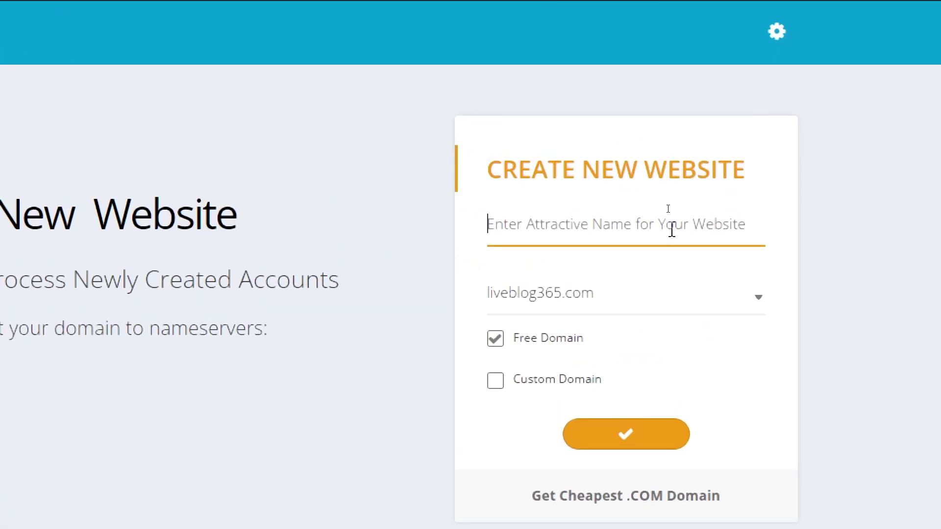
text(Tutorial f)
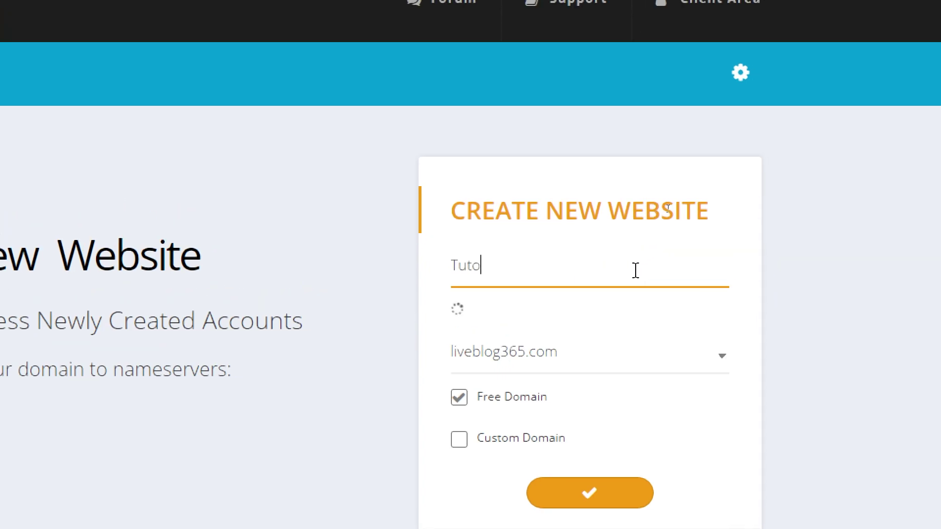
text(or yo)
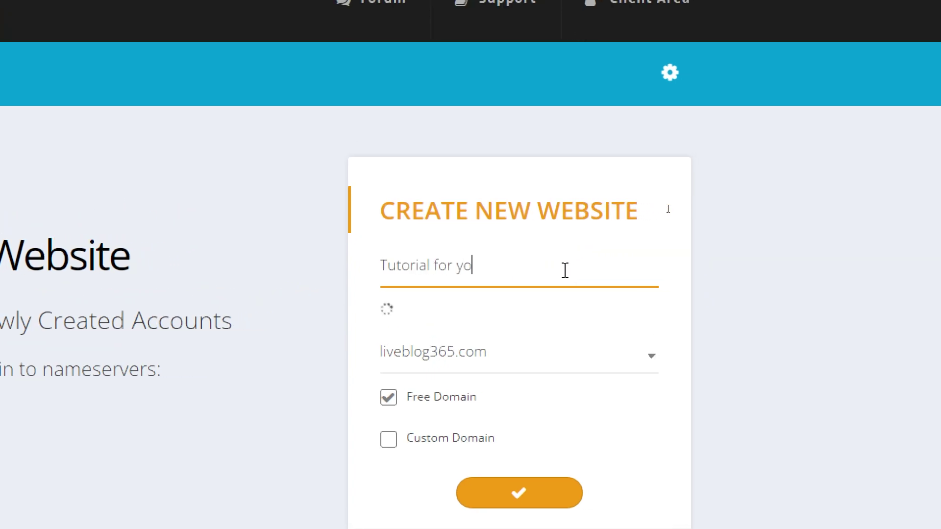
text(utube)
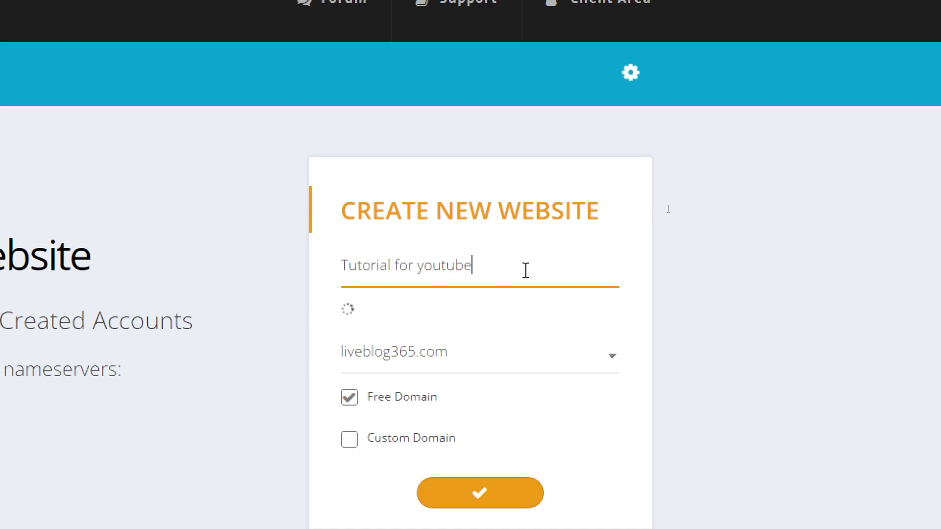
click(425, 371)
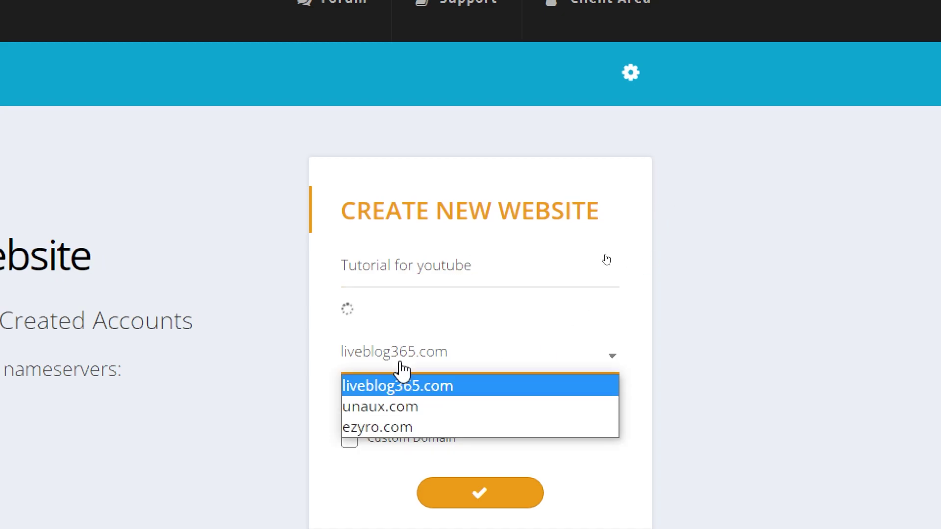
click(407, 435)
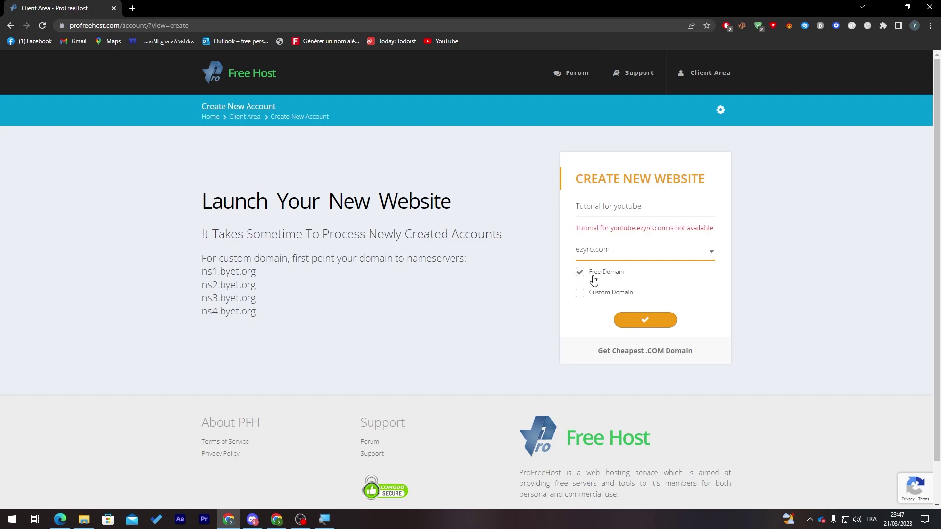
Step: Remove the spaces so the website name reads Tutorialforyoutube
click(608, 208)
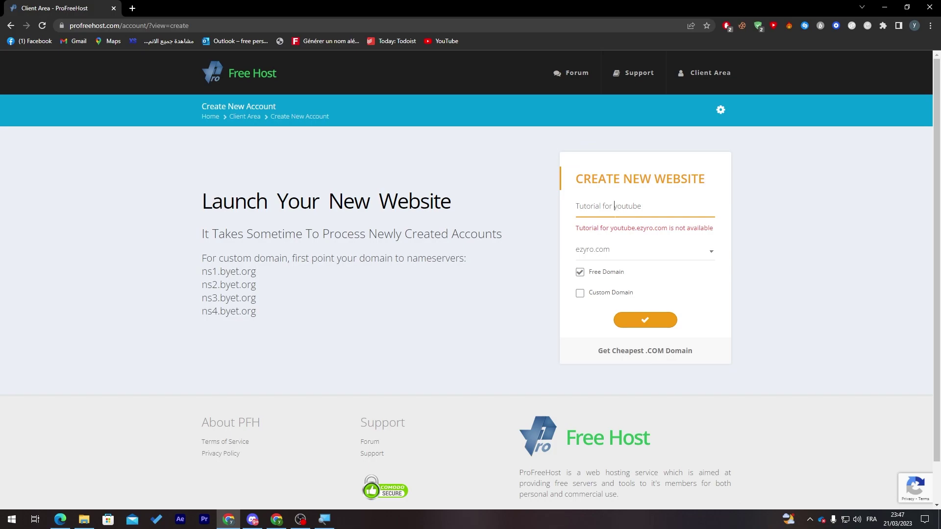
key(BackSpace)
key(Left)
key(Left)
key(Left)
key(BackSpace)
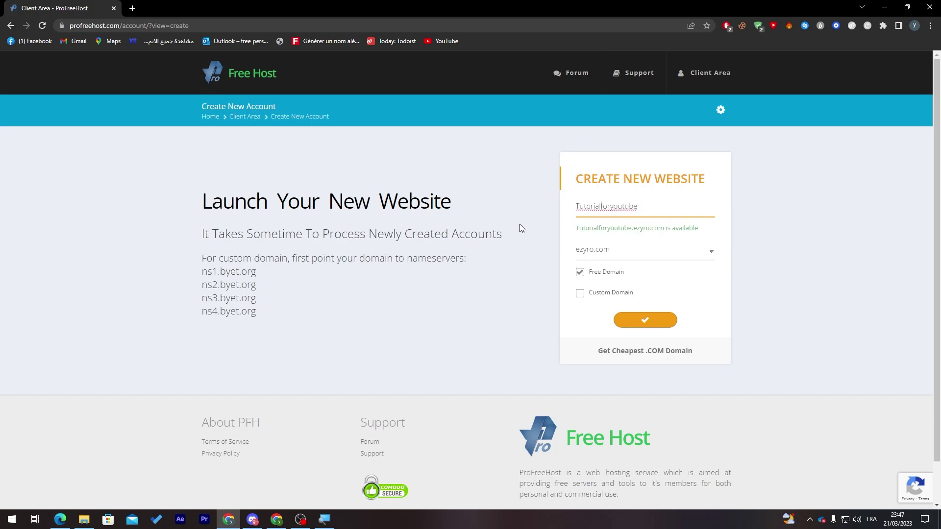
click(562, 269)
Step: Submit the tutorialforyoutube.ezyro.com request and open its Manage page
click(658, 321)
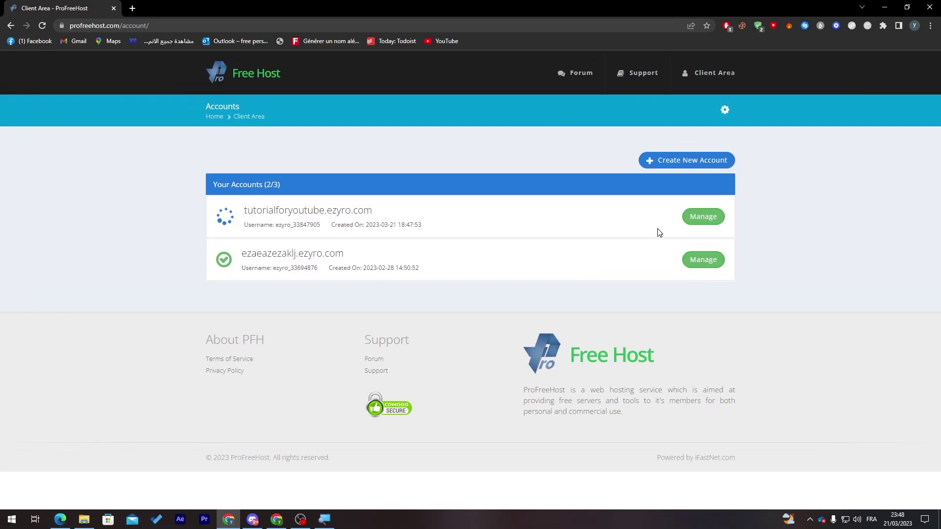
click(701, 219)
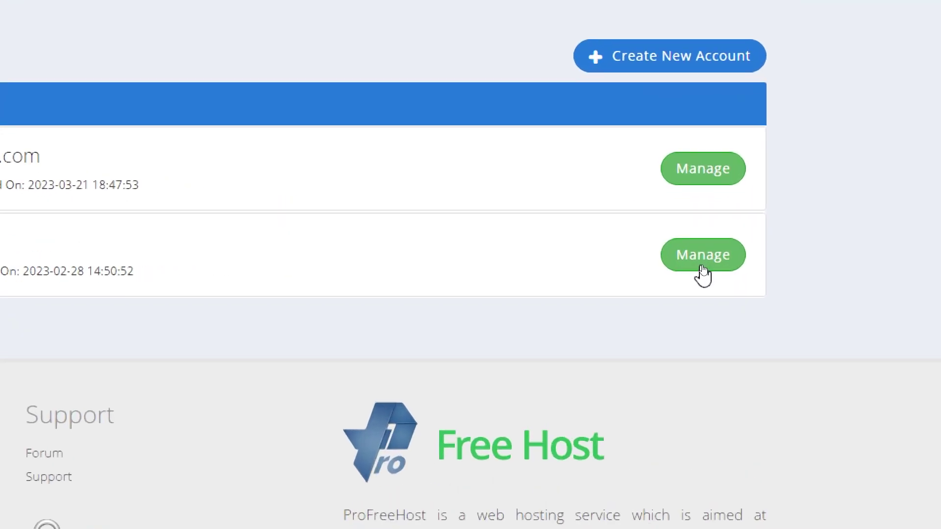
Step: Open the hosting account's management page and continue to its VistaPanel control panel
click(703, 269)
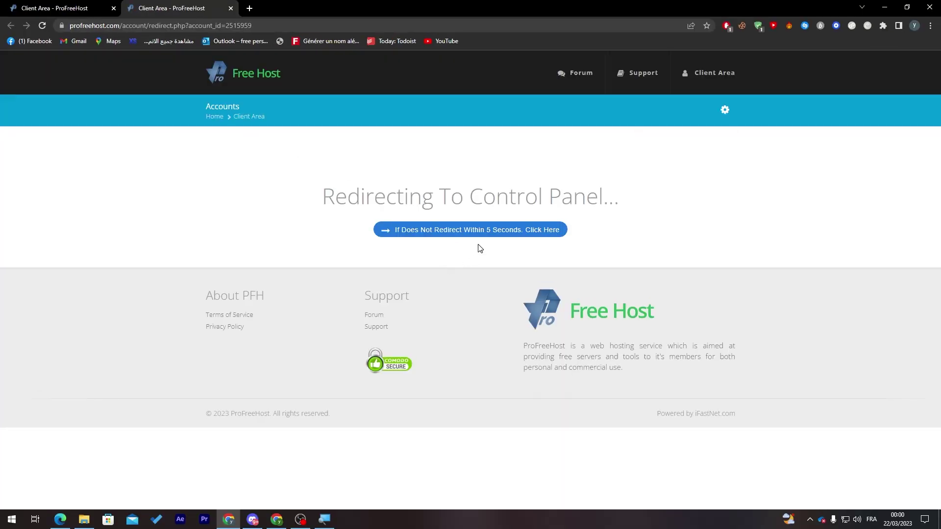
click(450, 233)
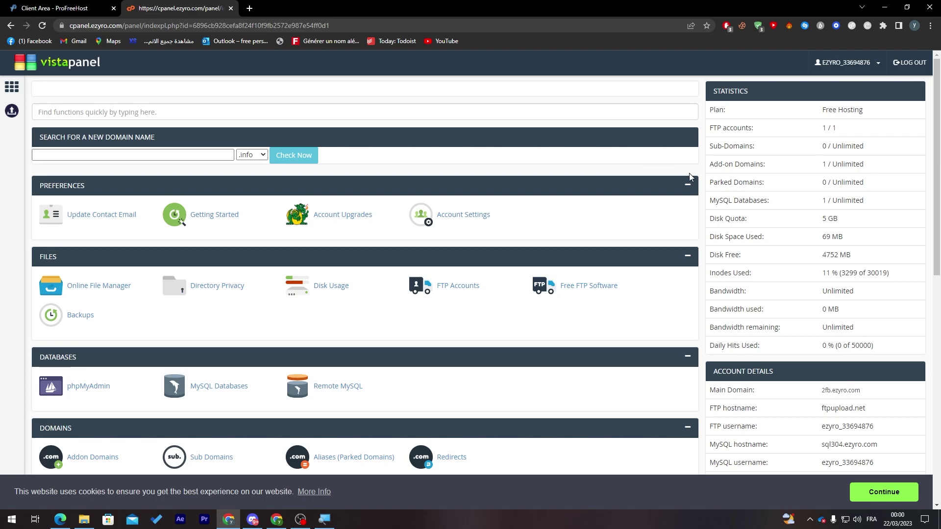
Step: Scroll down the VistaPanel page to the Software section with Softaculous
scroll(918, 265, down, 4)
scroll(918, 265, down, 5)
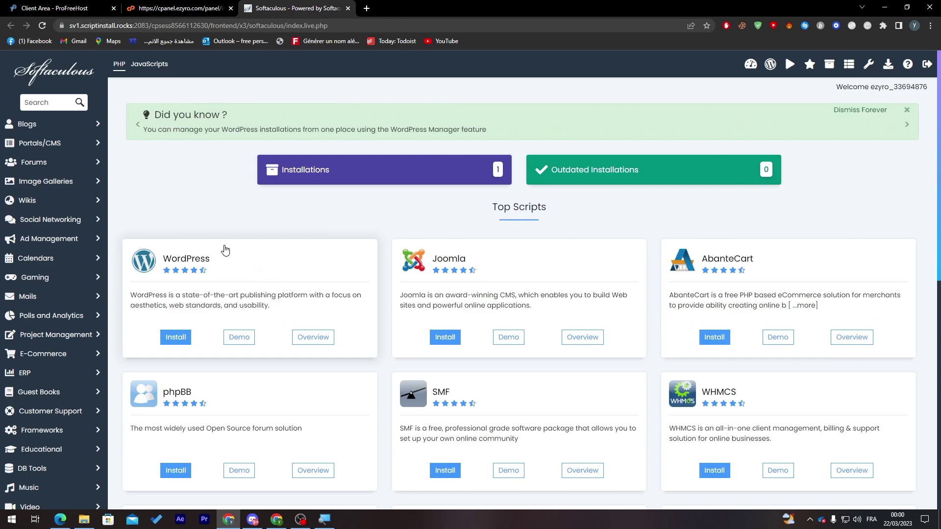
scroll(937, 196, down, 2)
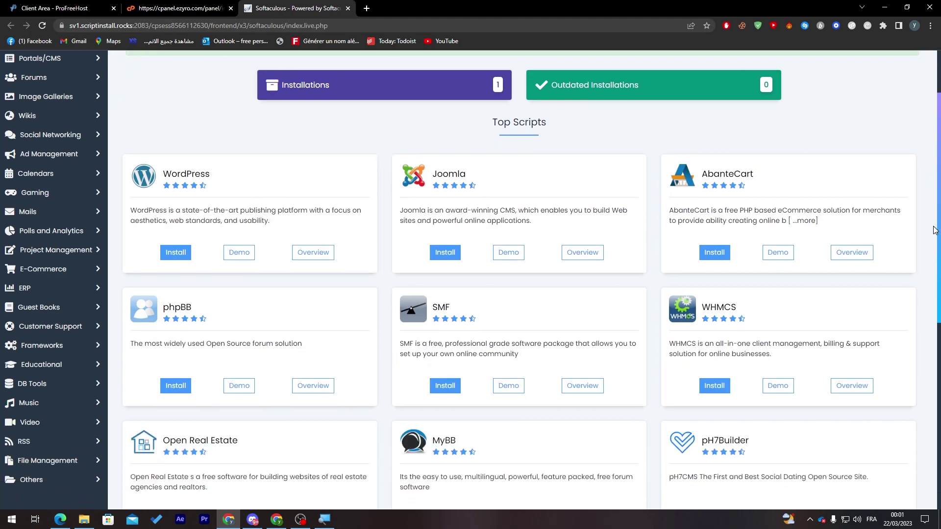
scroll(930, 273, down, 2)
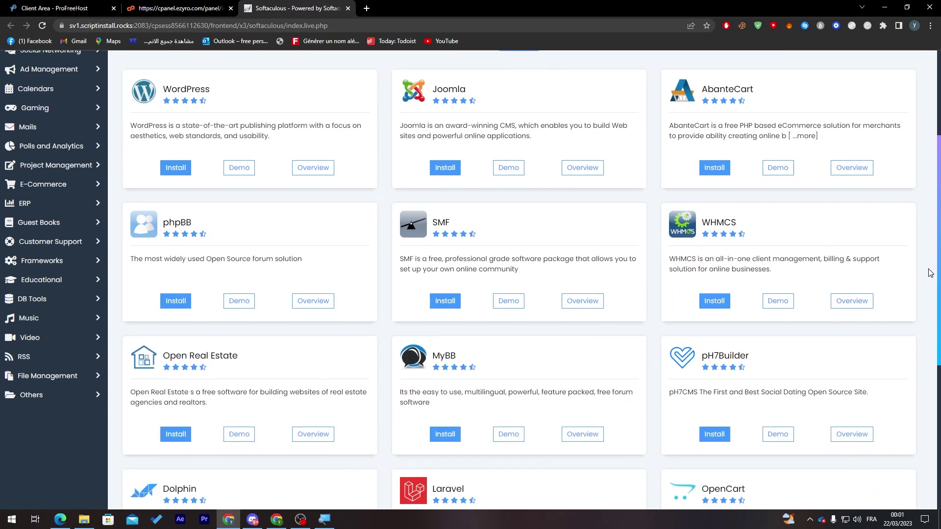
scroll(930, 272, down, 5)
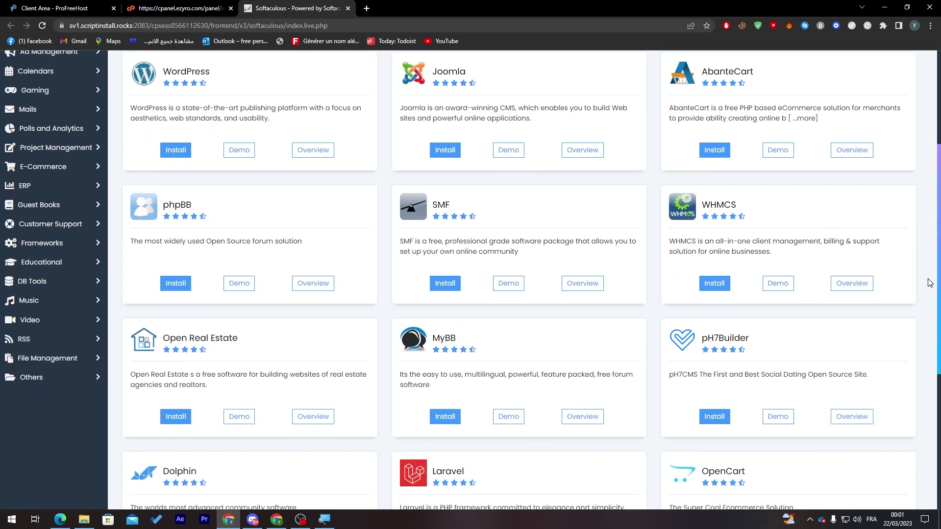
scroll(920, 407, down, 2)
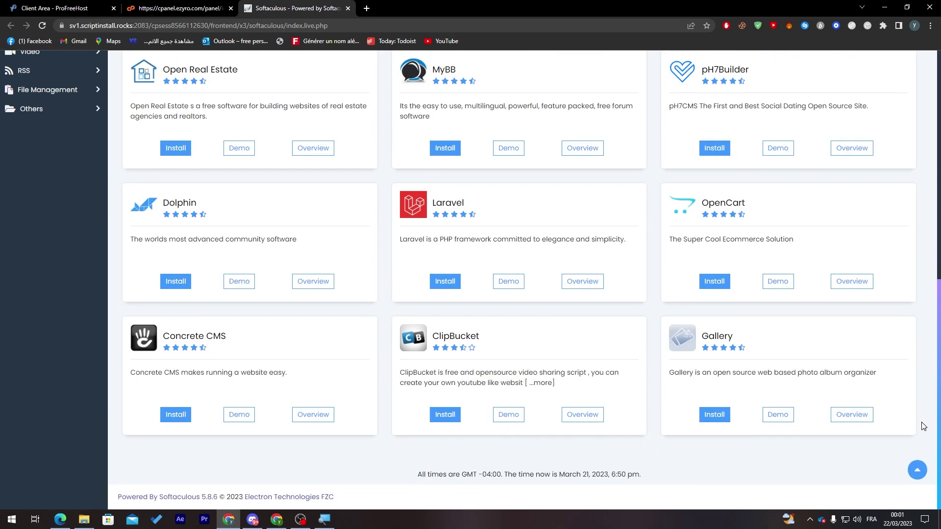
scroll(924, 416, up, 9)
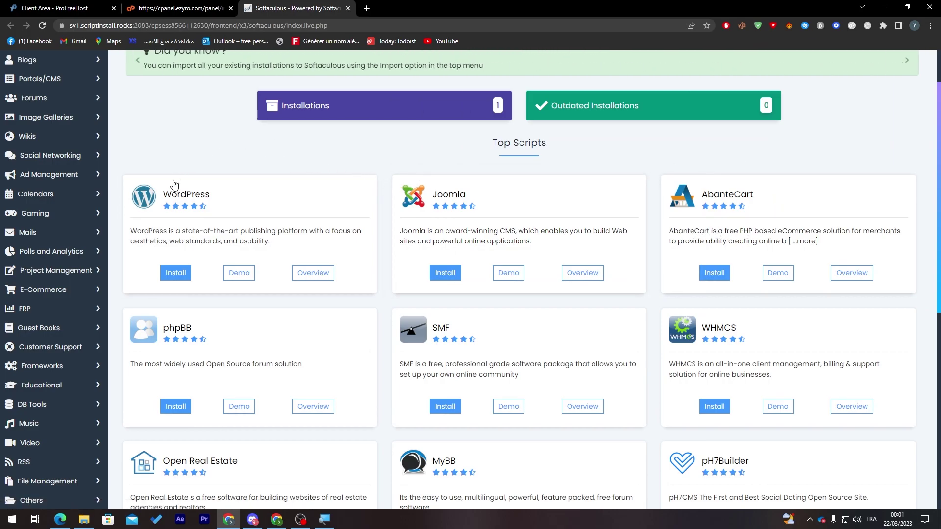
Step: Open the WordPress installer's Install form in Softaculous
click(206, 208)
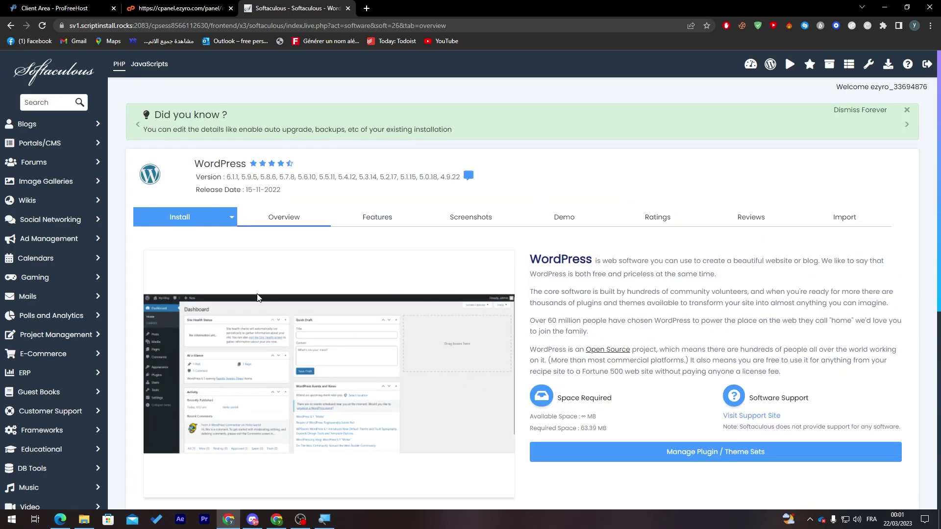
click(175, 220)
scroll(934, 216, down, 3)
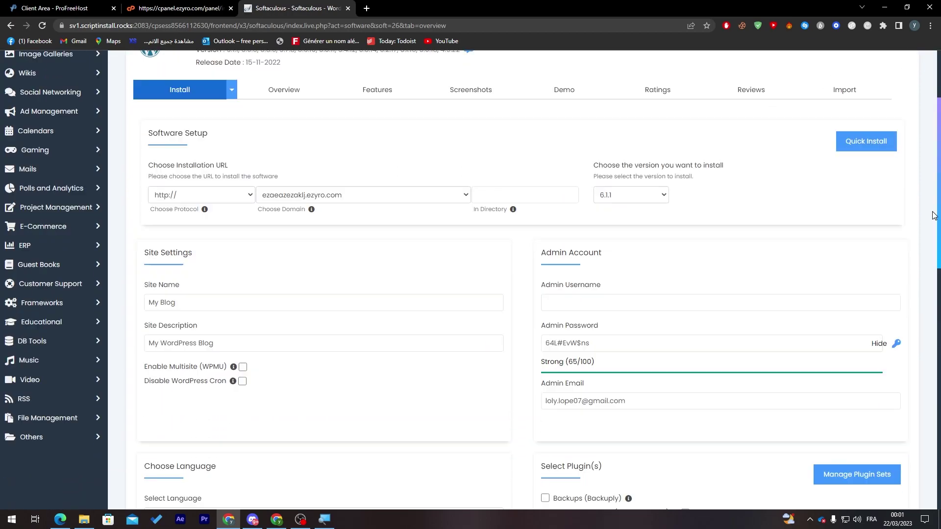
scroll(934, 216, down, 1)
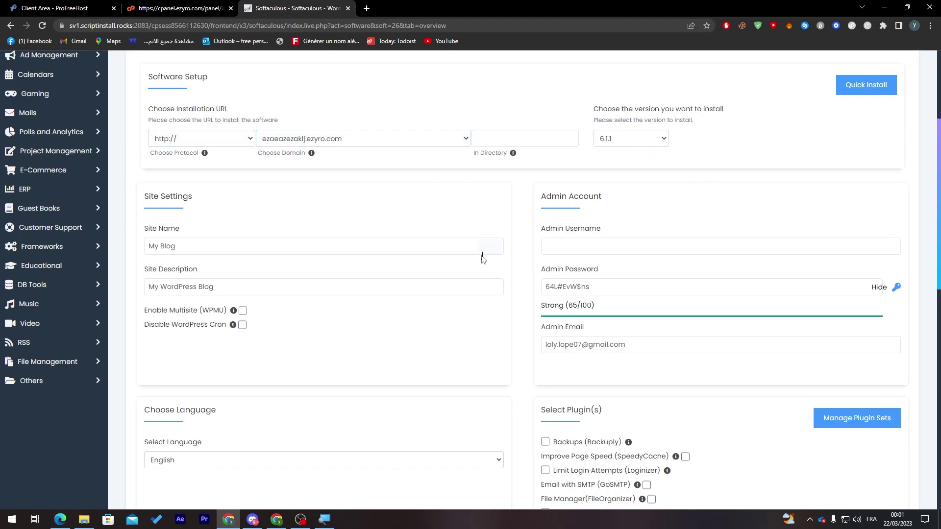
Step: Review the admin username field and keep ezaeazezaklj.ezyro.com as the install domain
click(567, 241)
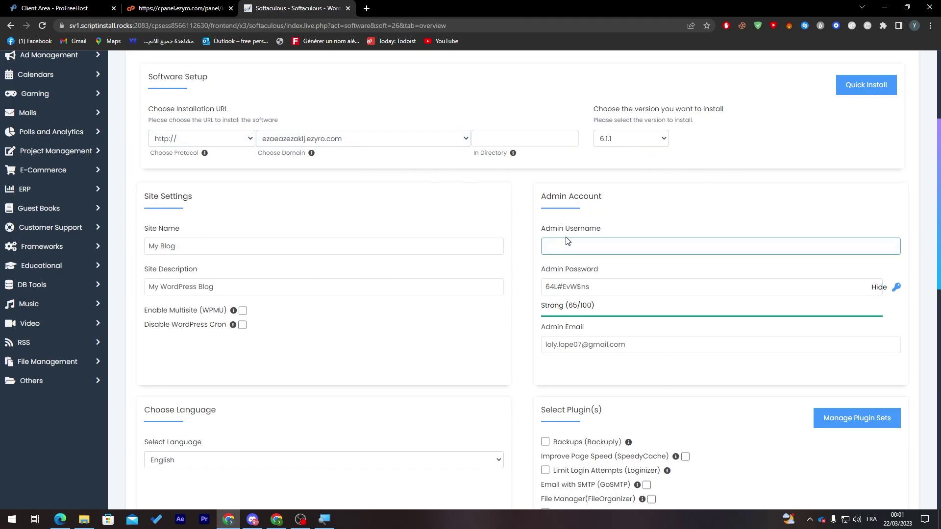
drag(541, 229, 604, 233)
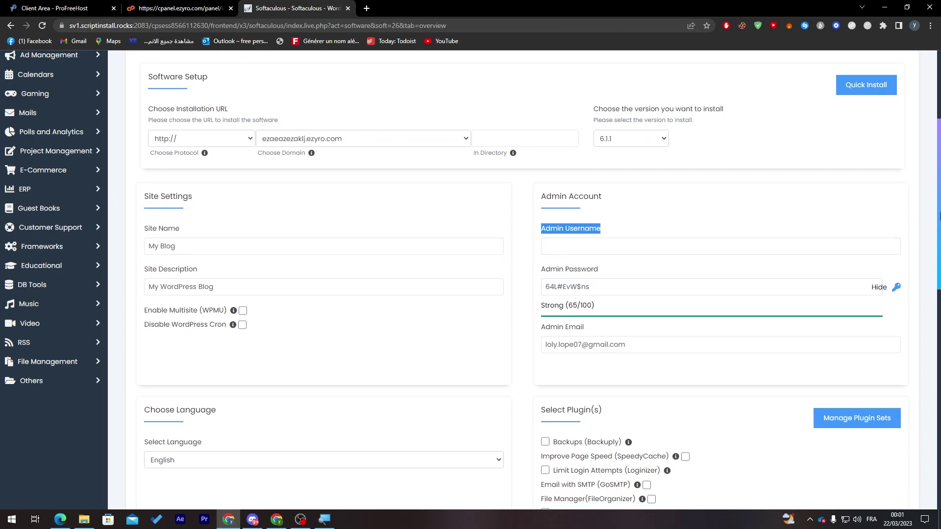
drag(939, 215, 931, 400)
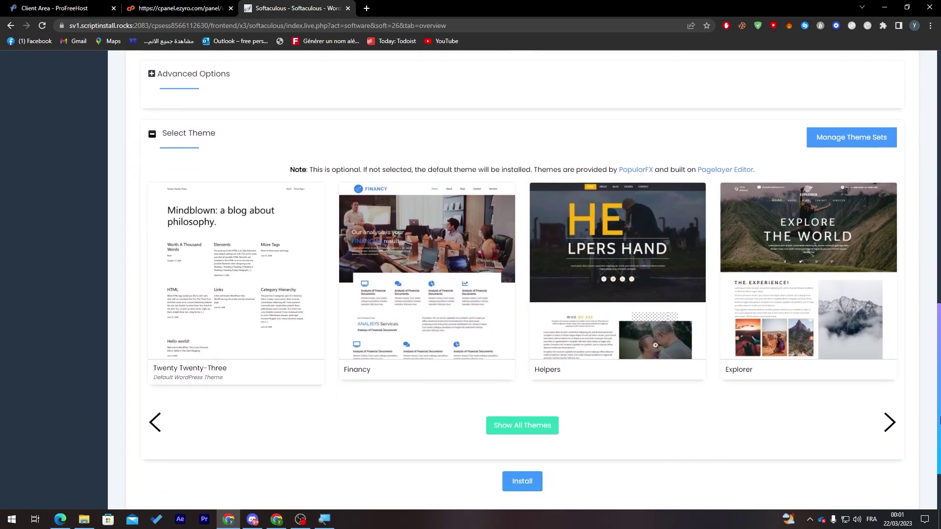
drag(940, 378, 878, 118)
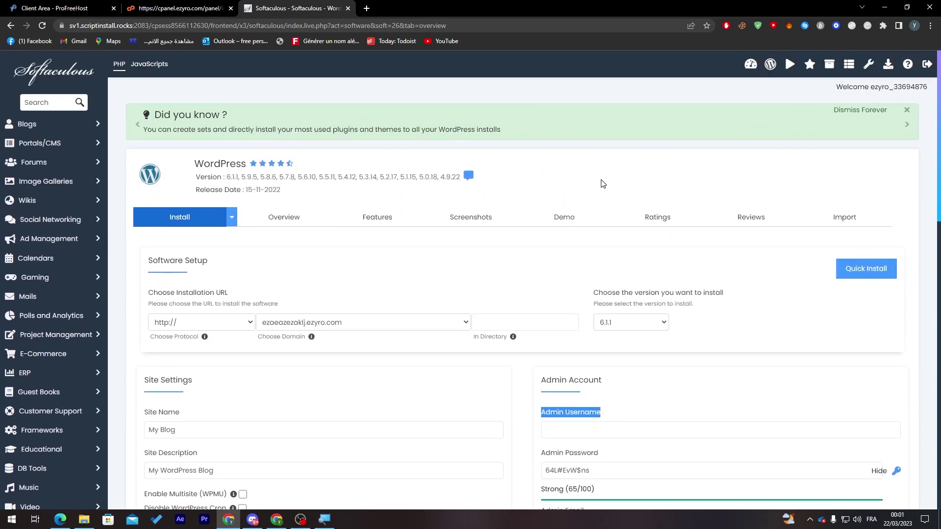
click(300, 325)
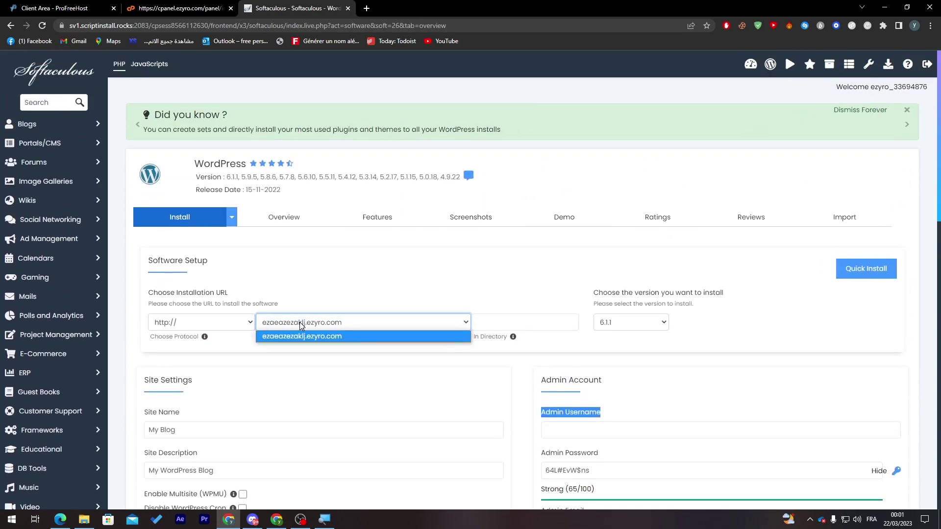
click(392, 289)
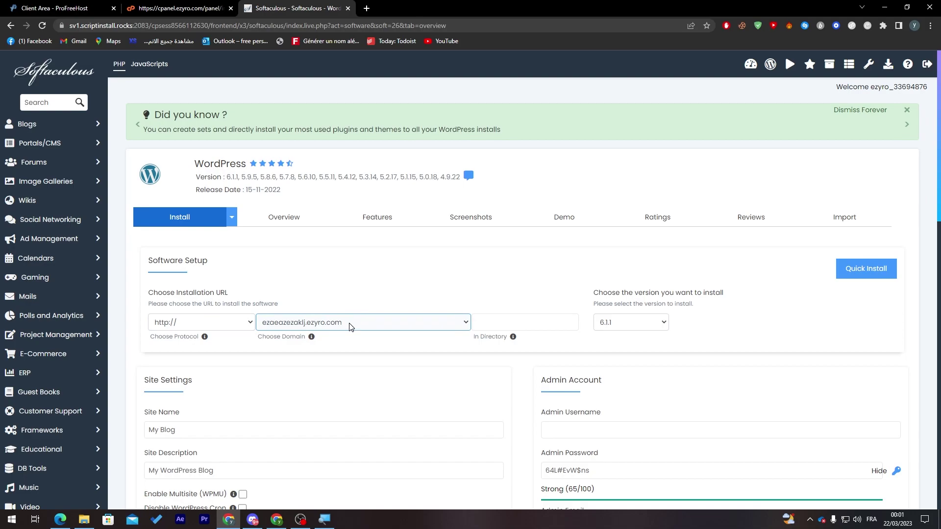
Step: Go to the ezaeazezaklj.ezyro.com site via the address bar suggestion
click(290, 28)
text(eza)
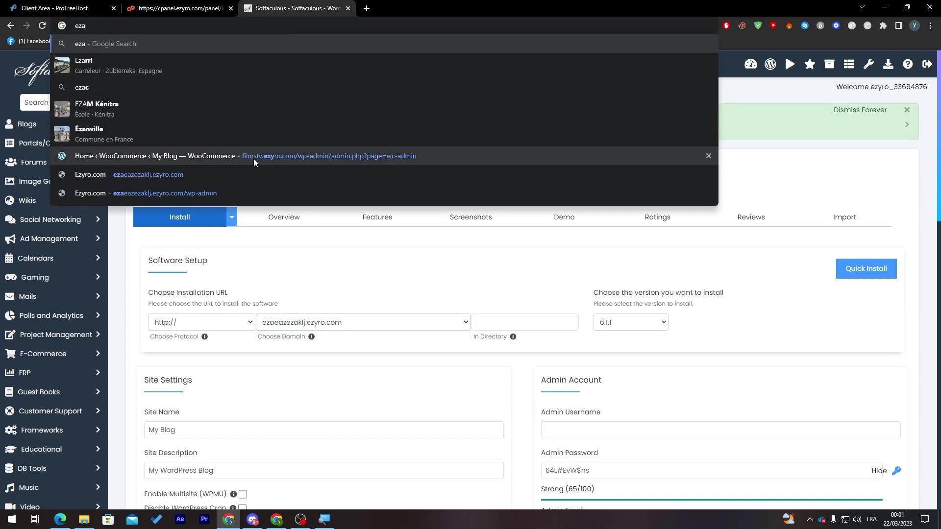
click(213, 180)
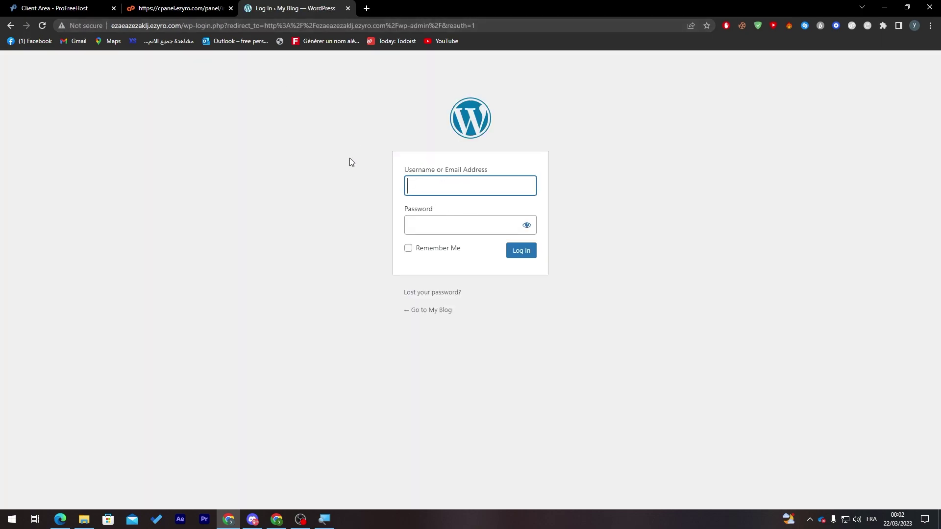
Step: Bring up and dismiss the saved login suggestions on the WordPress login page
click(463, 186)
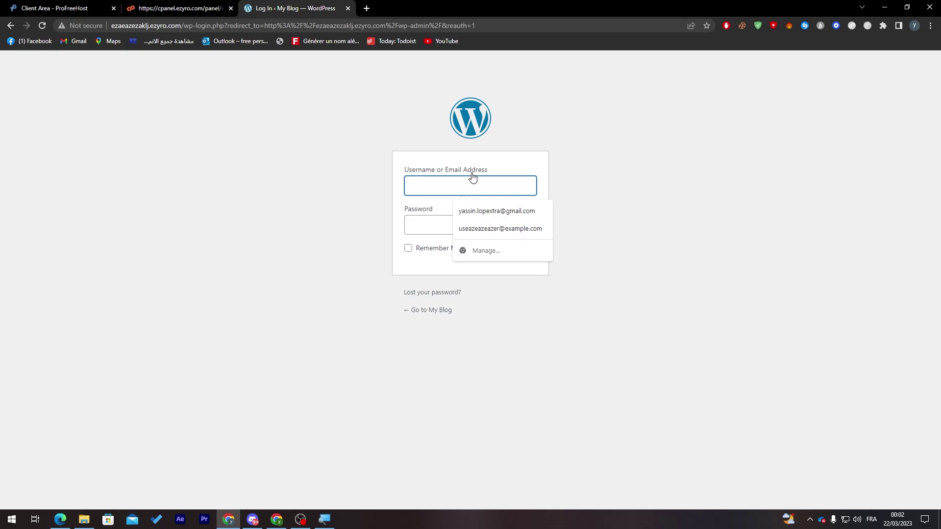
click(348, 231)
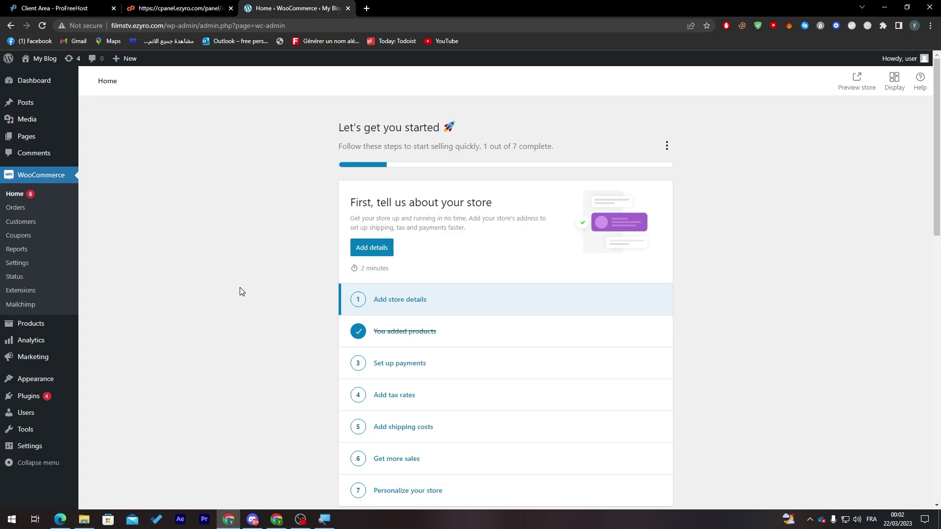
scroll(930, 201, down, 2)
scroll(918, 110, up, 2)
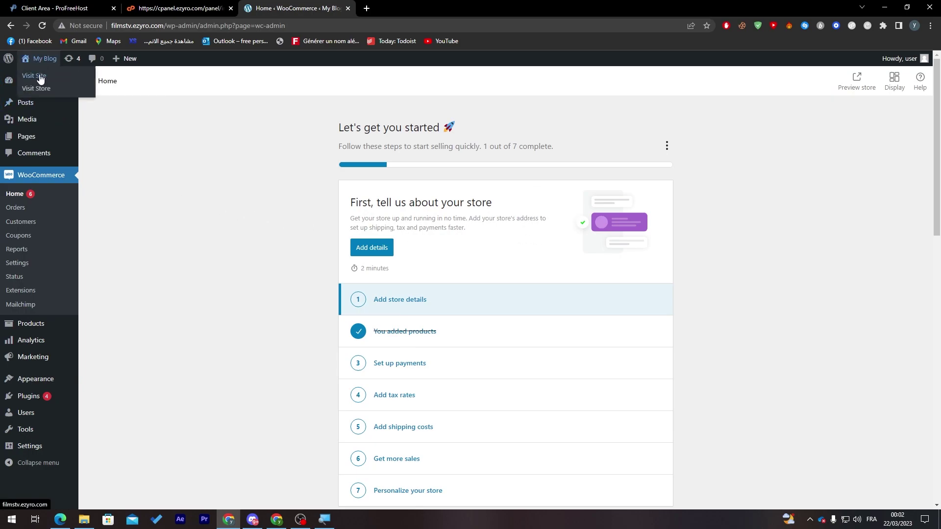
right_click(39, 74)
click(74, 83)
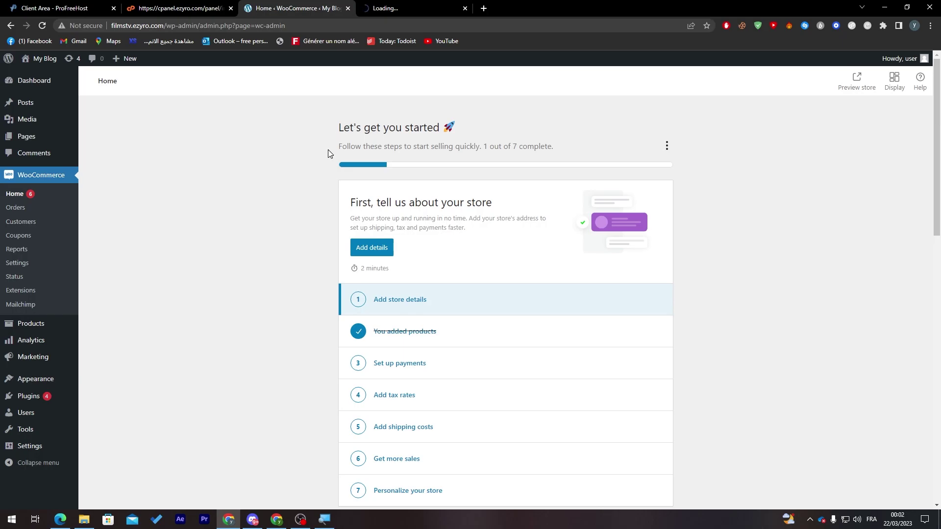
click(430, 9)
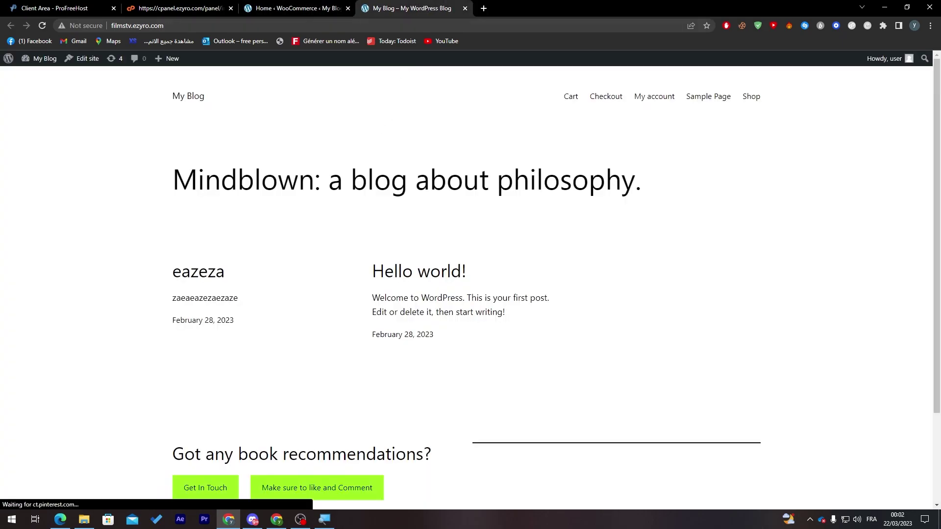
scroll(894, 245, down, 3)
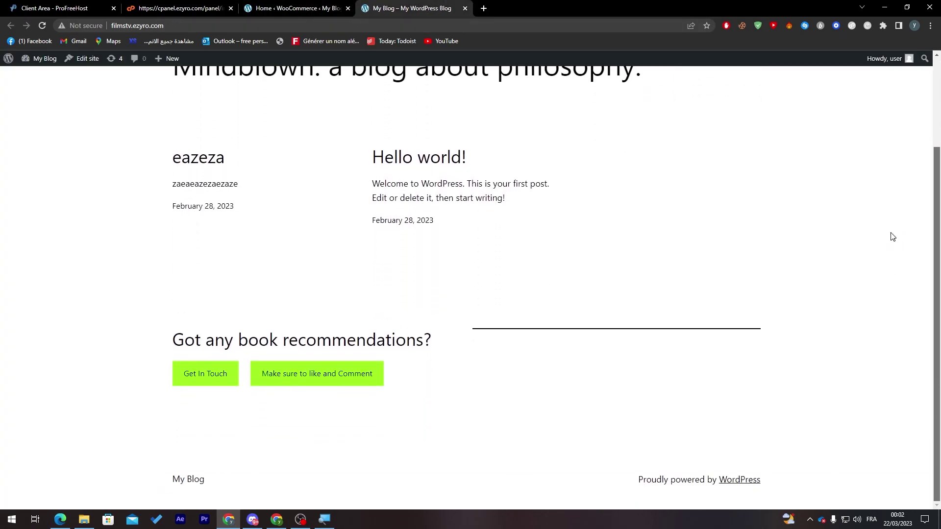
scroll(893, 237, up, 3)
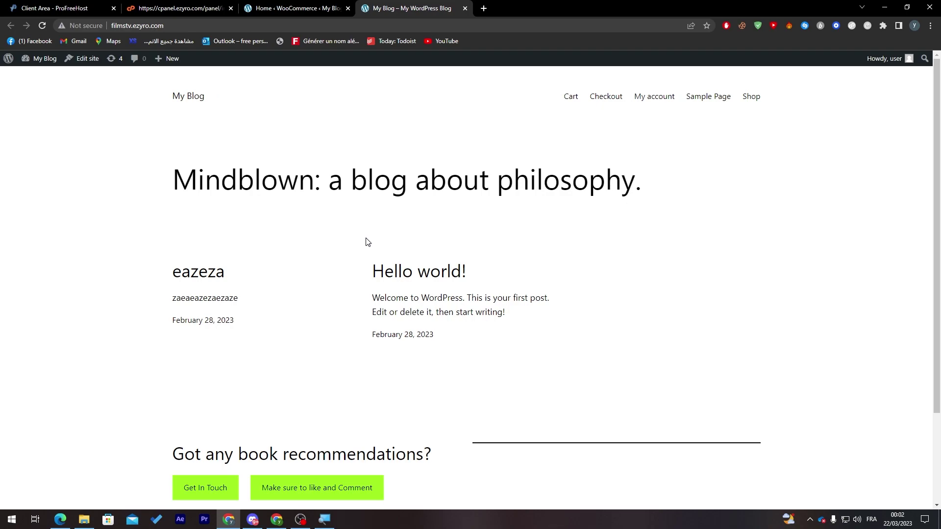
click(89, 28)
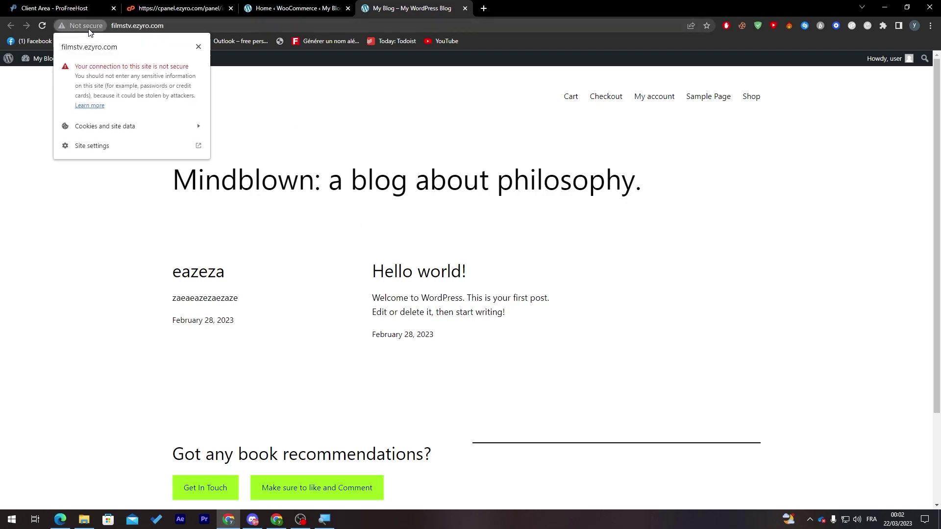
click(294, 123)
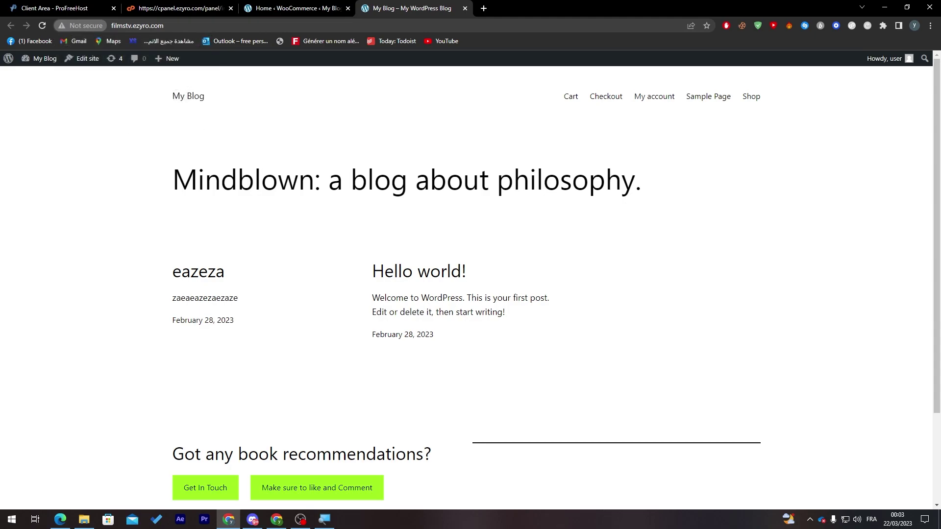
Step: Switch to the VistaPanel tab and scroll back to the top
click(196, 9)
scroll(908, 144, up, 8)
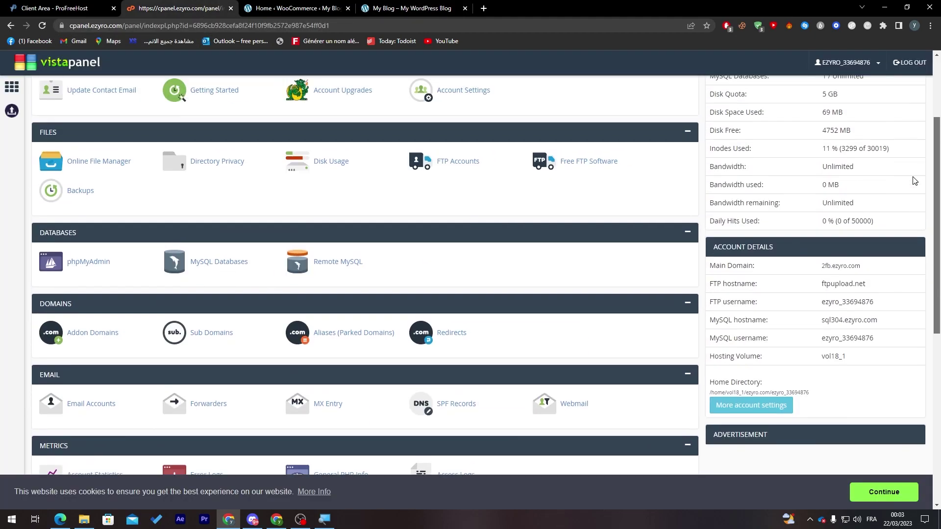
scroll(908, 144, up, 1)
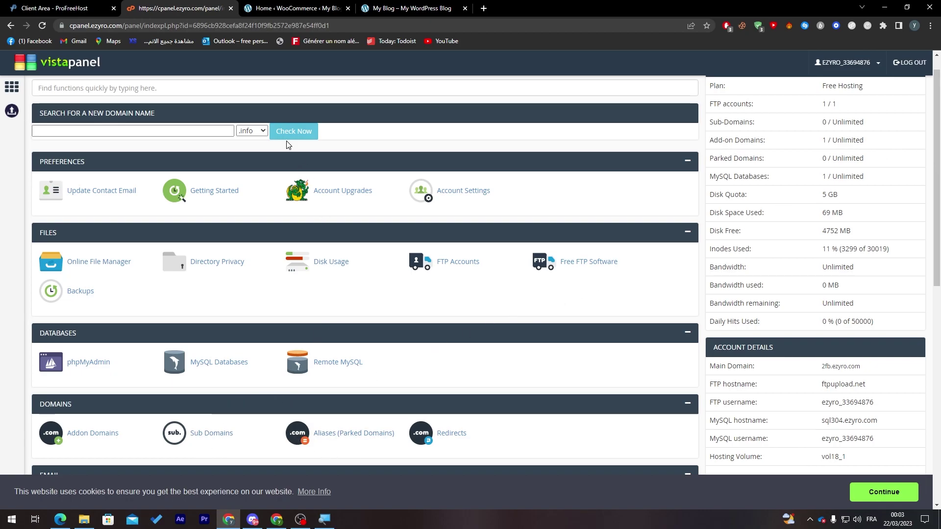
Step: Search functions for 'ssl', open SSL/TLS, then return to the WordPress admin tab
click(109, 130)
text(ss)
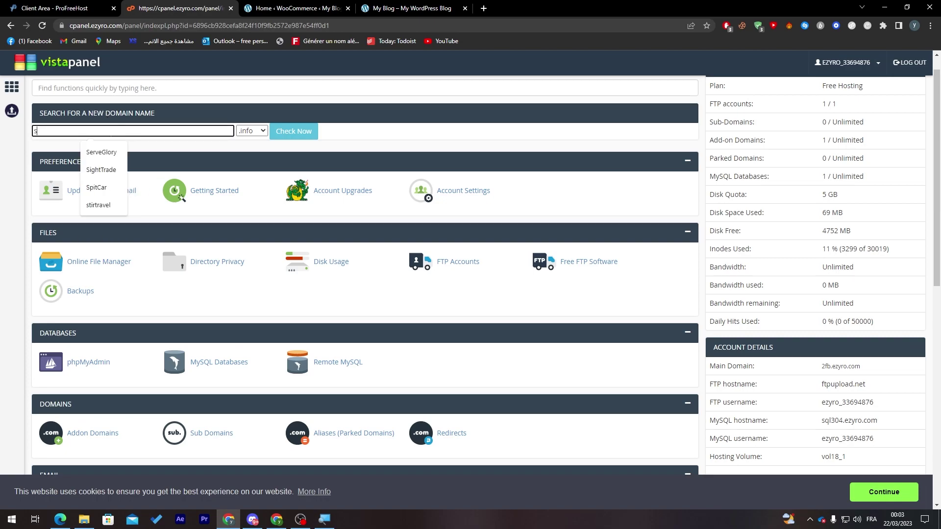
click(112, 88)
text(ssl)
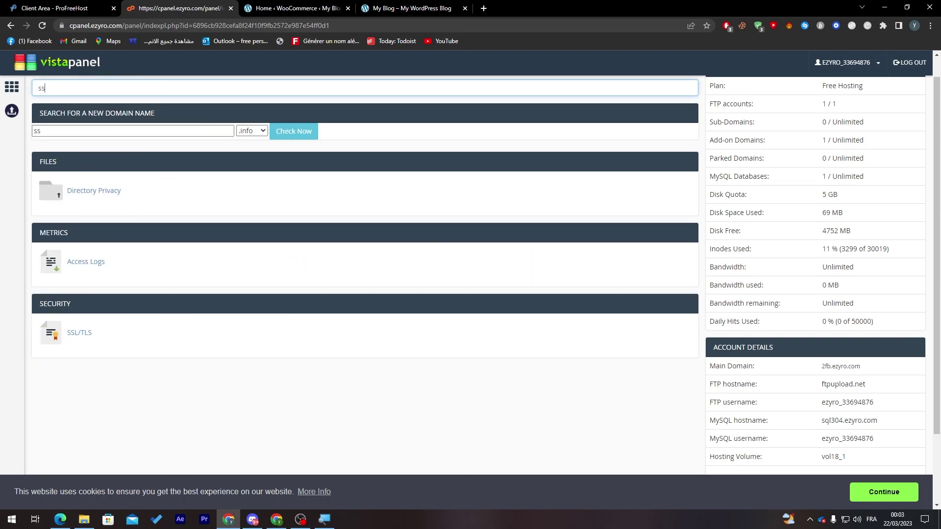
click(78, 191)
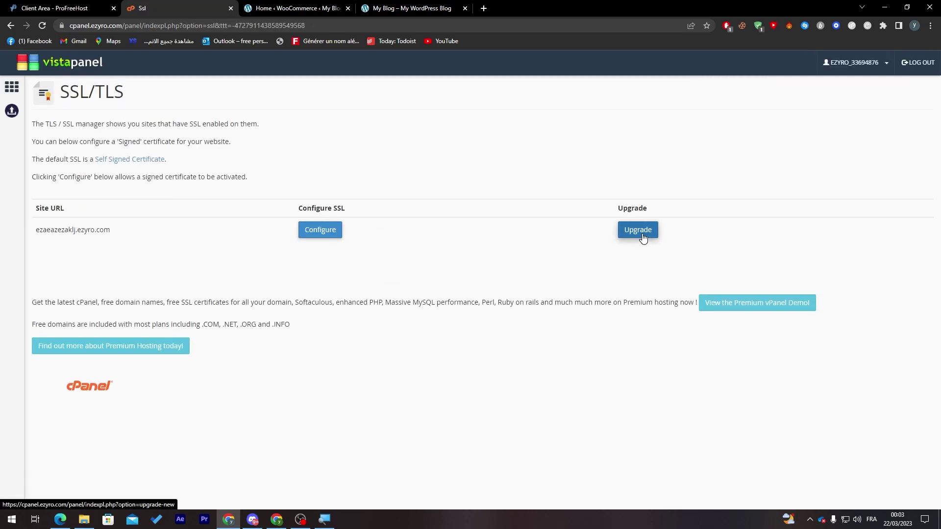
click(343, 7)
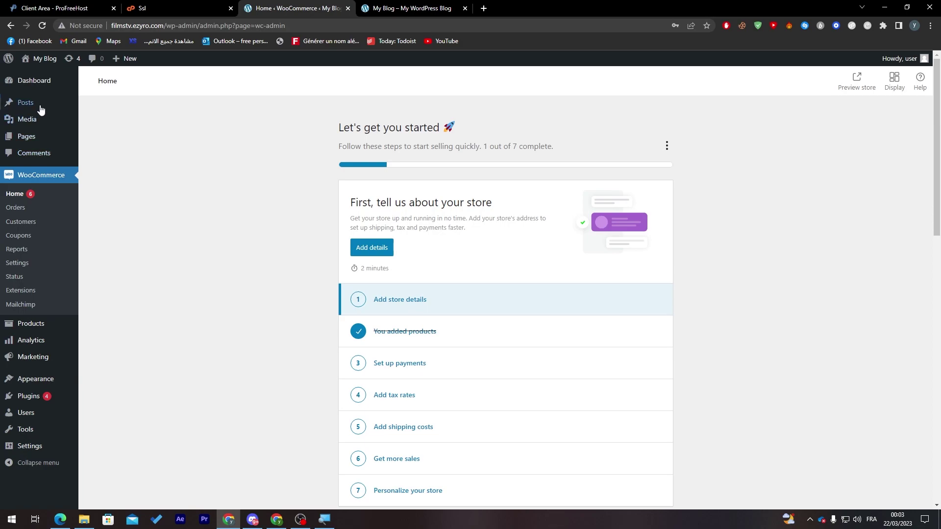
Step: Open the Themes page from the Appearance menu in the WordPress admin sidebar
mouse_move(47, 86)
mouse_move(43, 103)
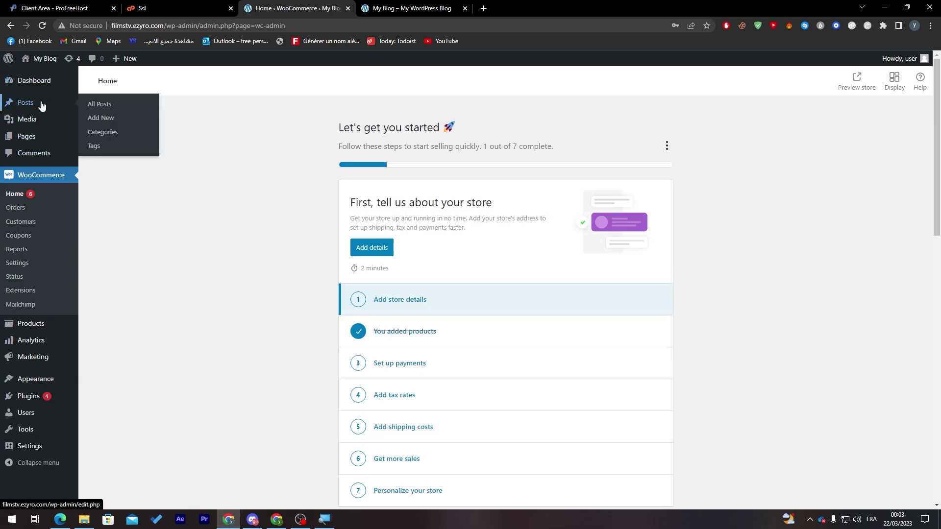
mouse_move(35, 126)
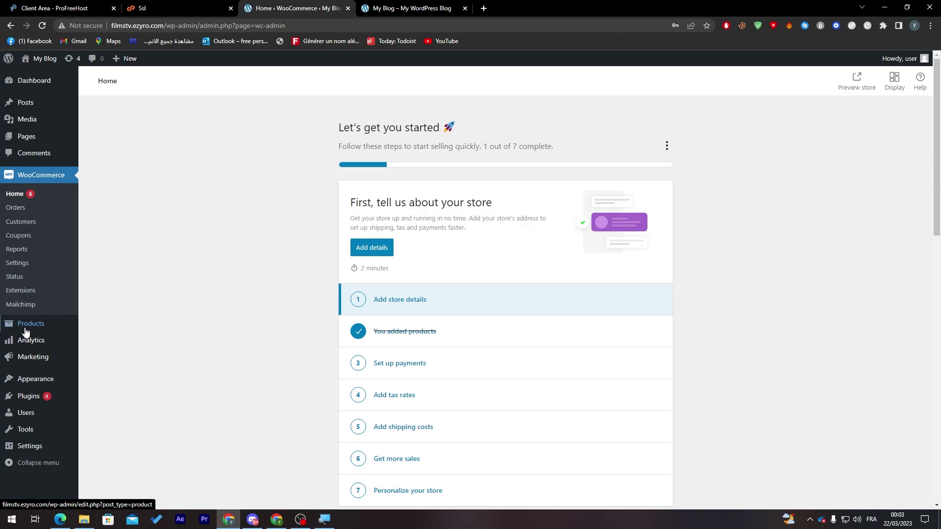
mouse_move(50, 346)
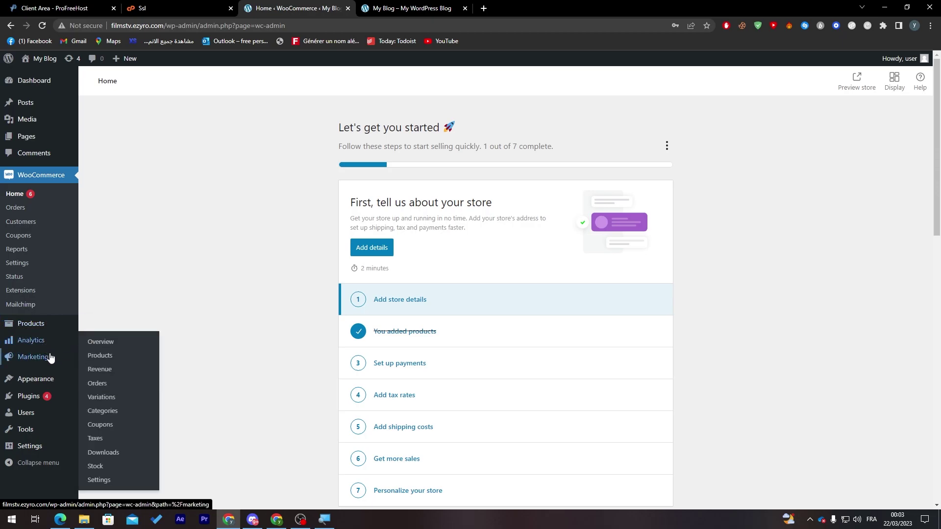
click(38, 382)
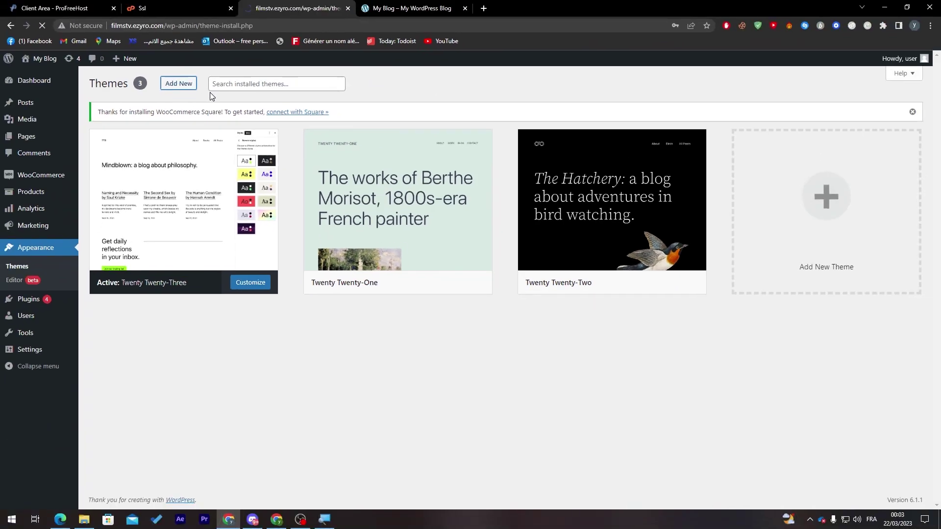
Step: Scroll through the Popular themes grid under Add New, then view the Installed Plugins list
click(201, 72)
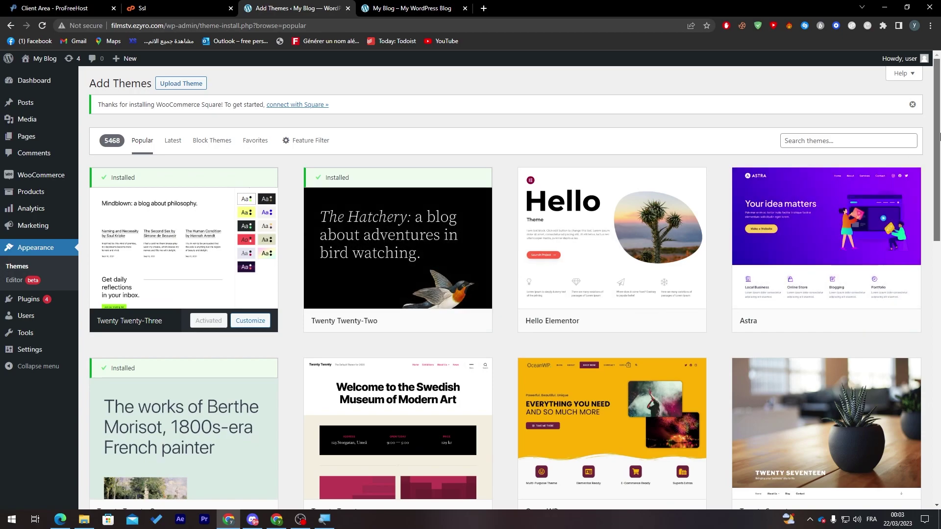
scroll(900, 297, down, 10)
scroll(900, 297, down, 9)
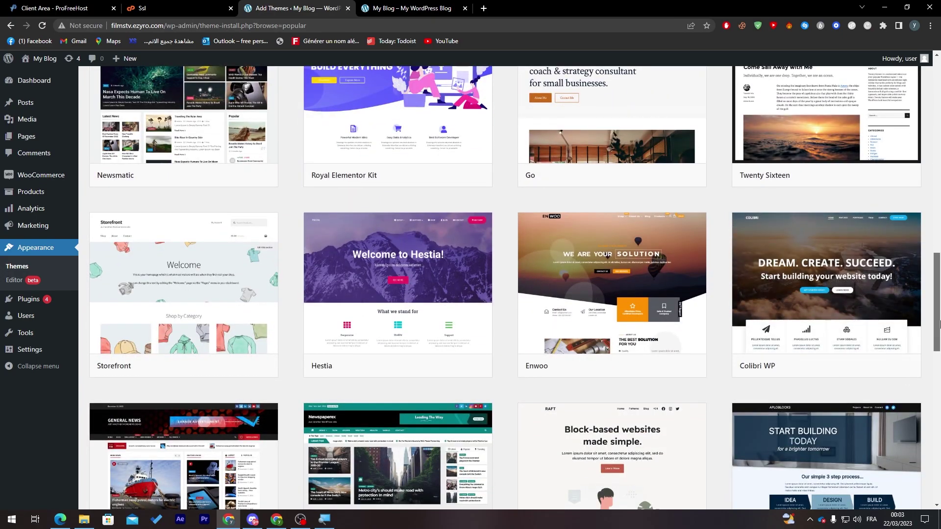
scroll(745, 374, down, 15)
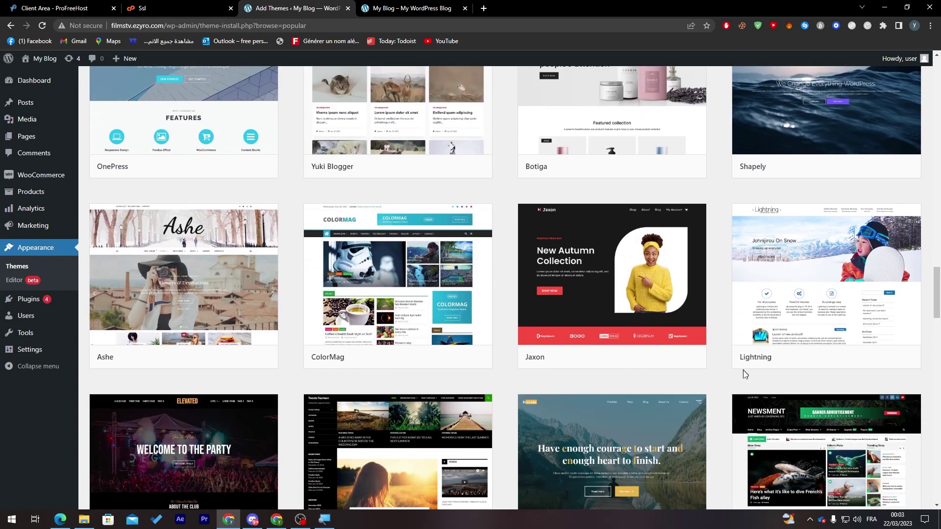
scroll(711, 360, down, 8)
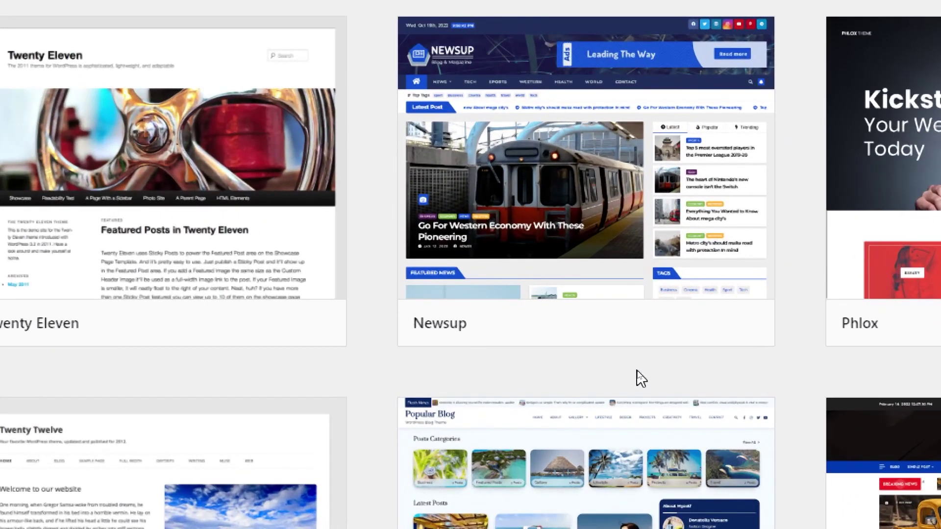
mouse_move(626, 351)
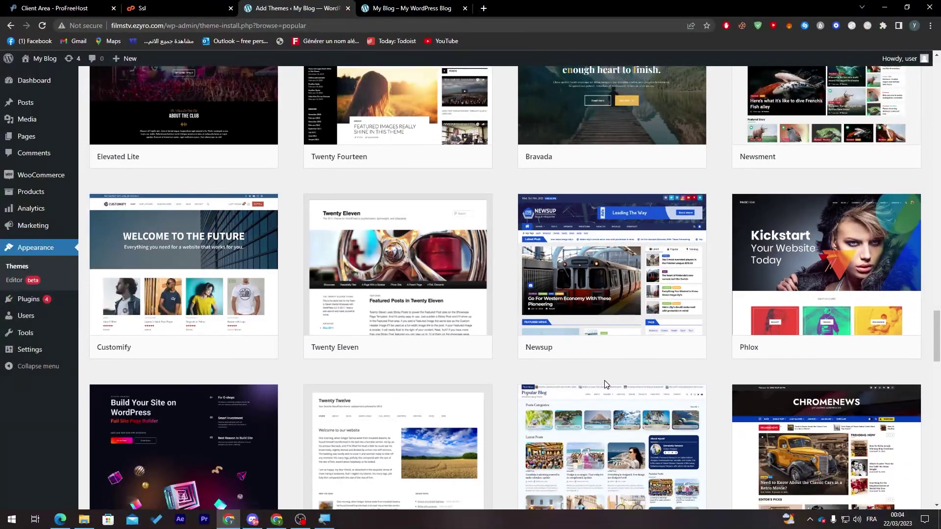
drag(936, 338, 936, 235)
click(59, 305)
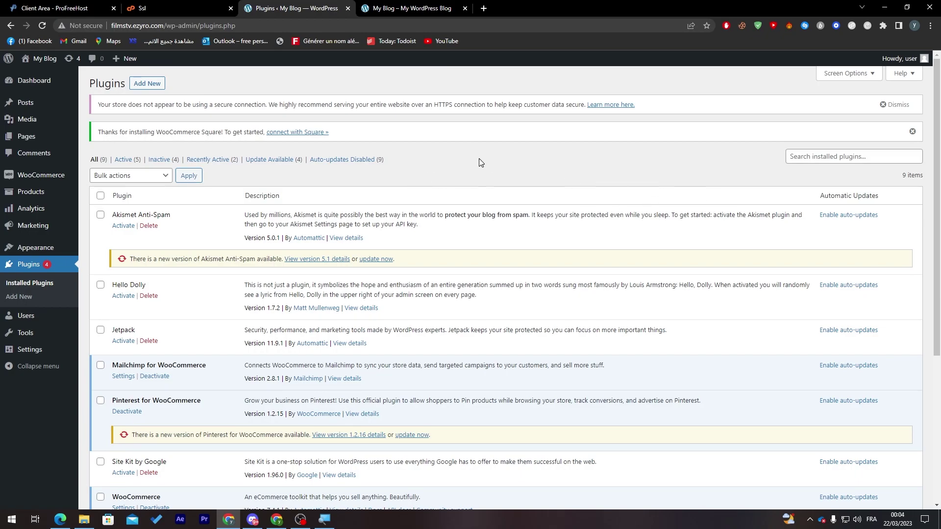
Step: Check the two hosting accounts in the ProFreeHost Client Area, then return to WordPress Plugins
click(78, 8)
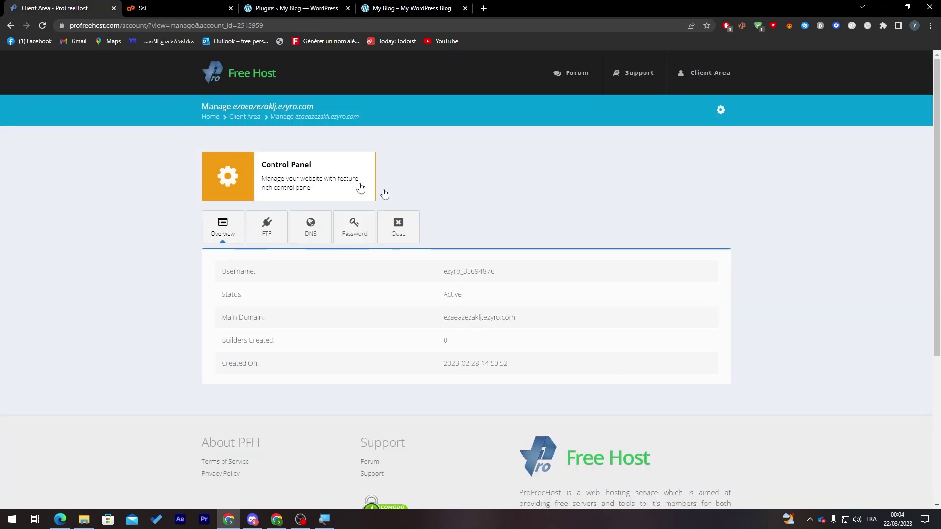
click(207, 120)
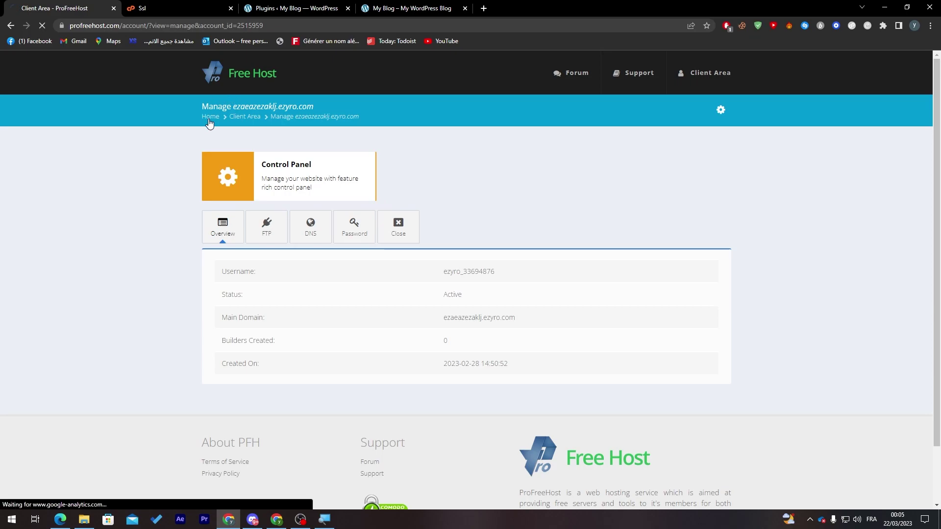
click(698, 78)
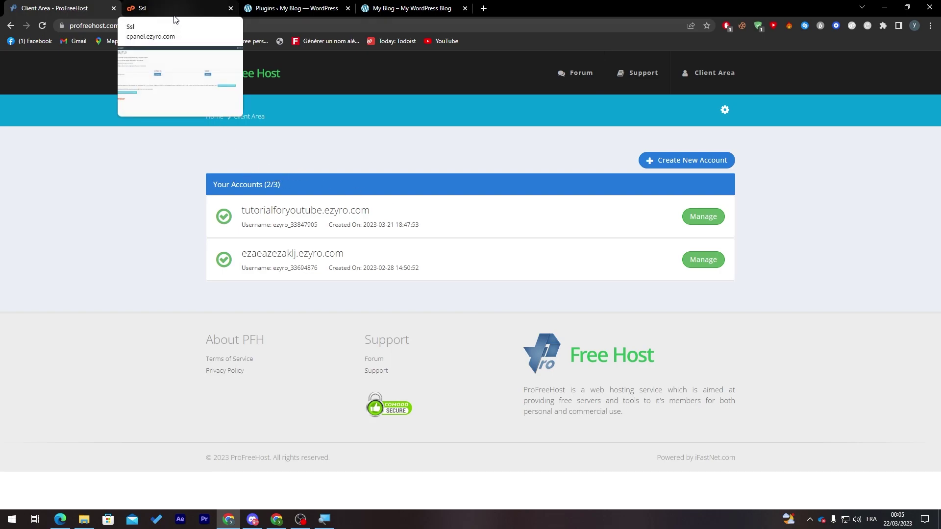
click(174, 15)
click(283, 12)
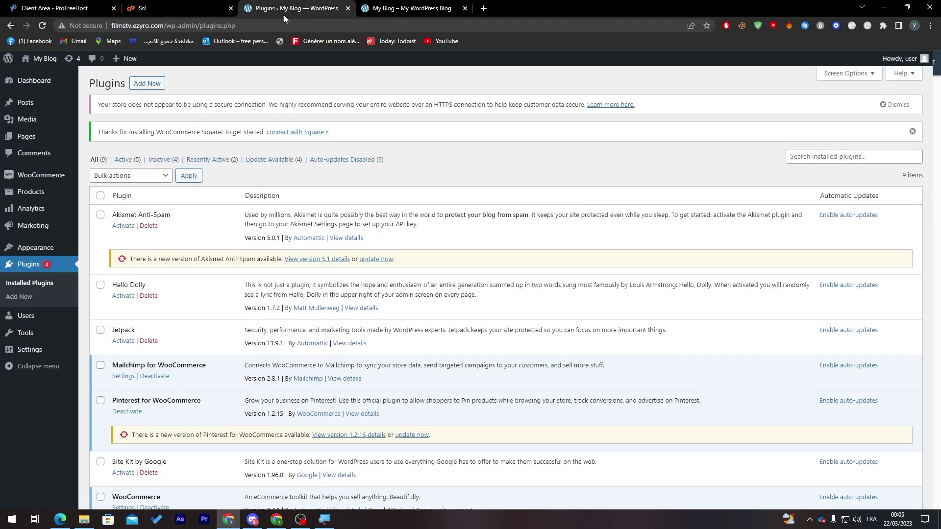